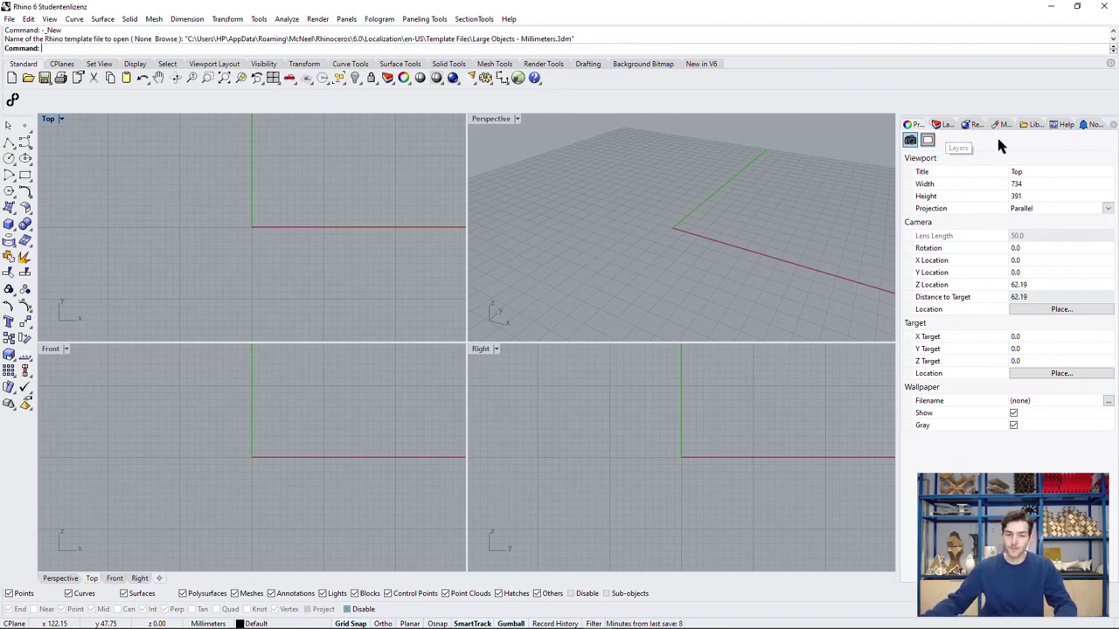
Step: Maximize the Top view and draw a square rectangle with its first corner at the origin
click(946, 124)
click(928, 166)
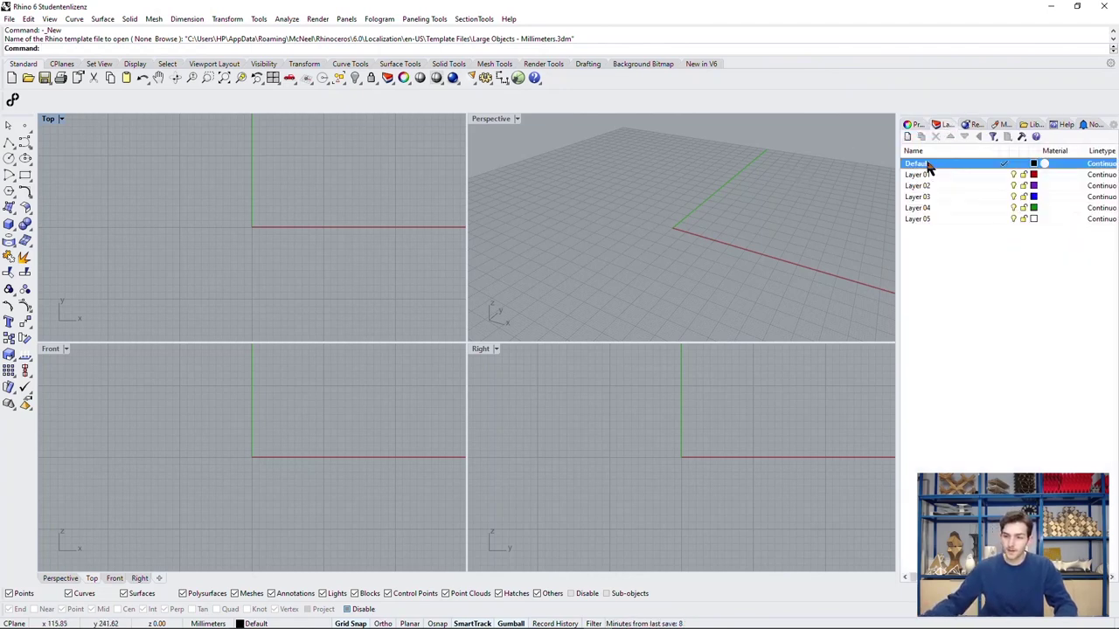
click(25, 176)
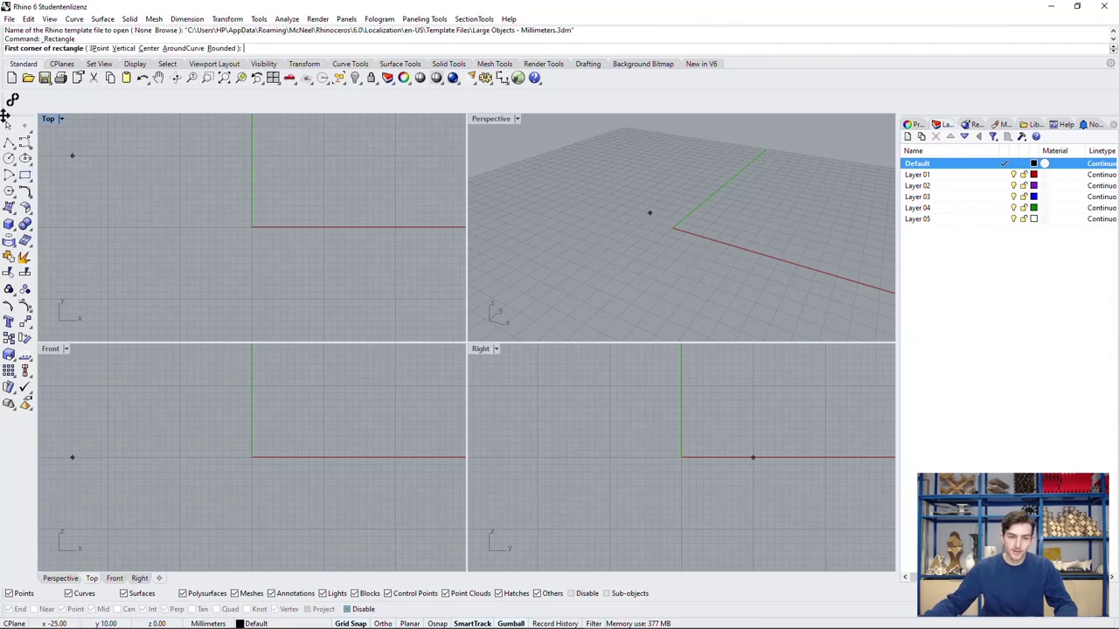
double_click(48, 118)
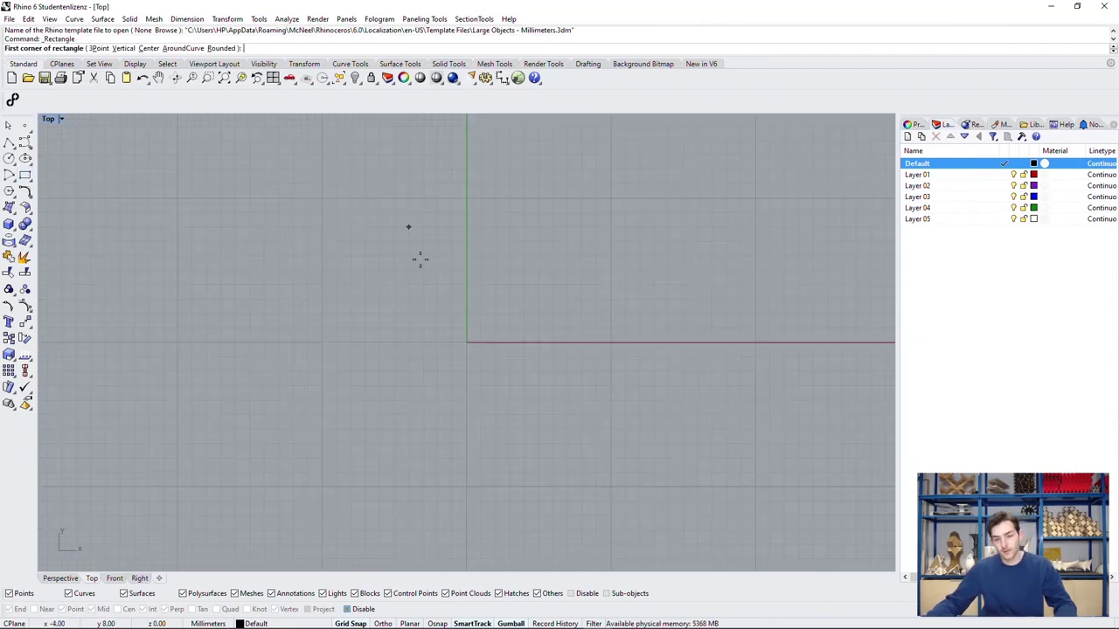
scroll(367, 382, down, 2)
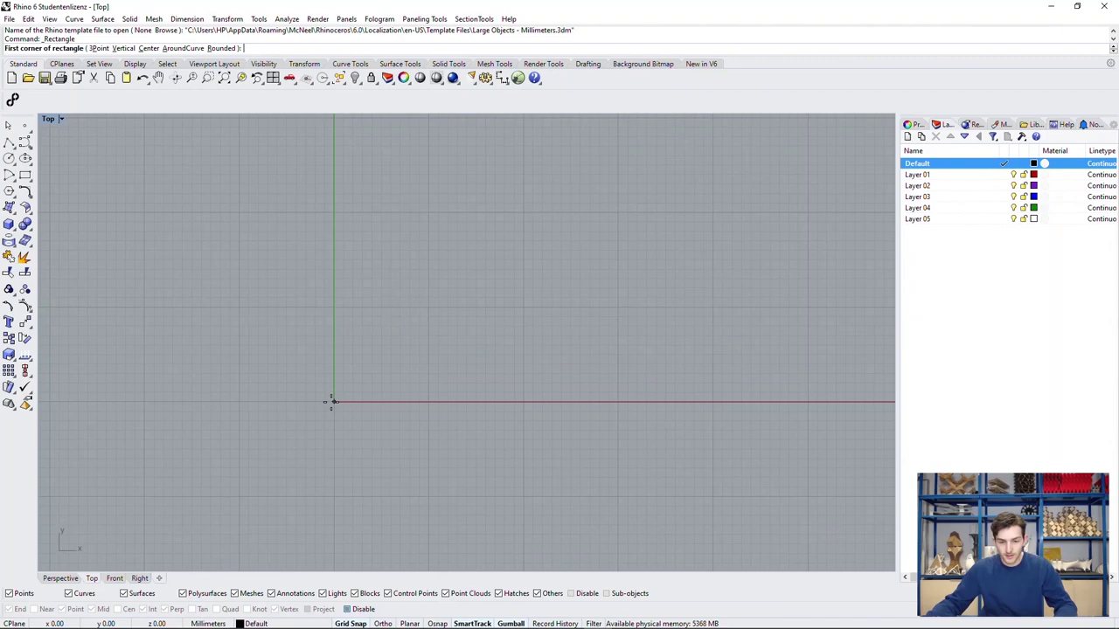
click(331, 402)
click(607, 141)
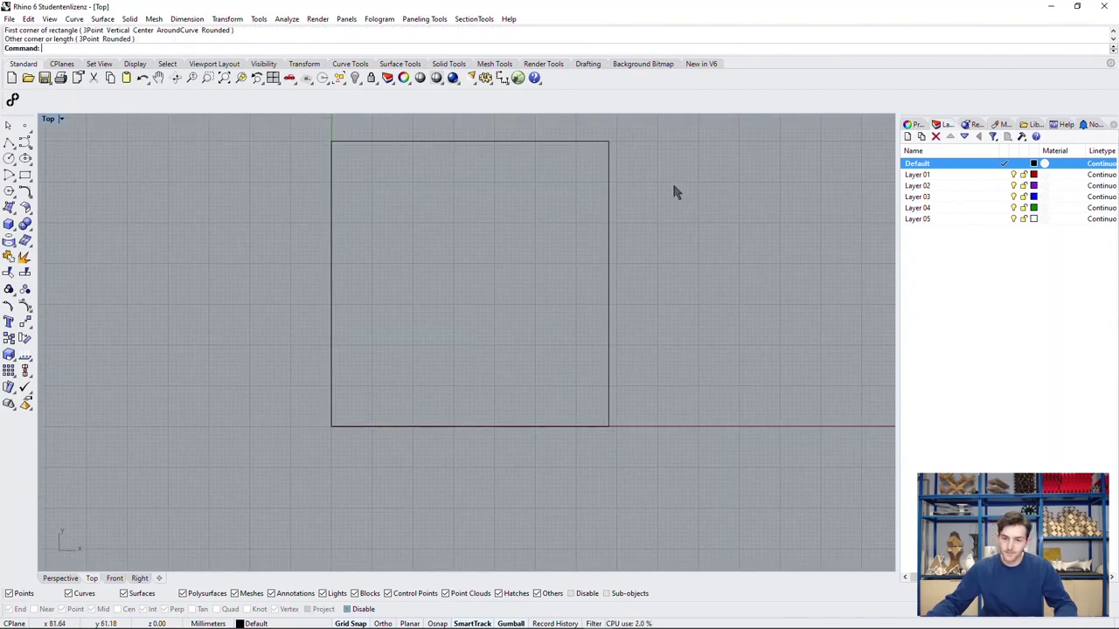
right_drag(705, 189, 691, 229)
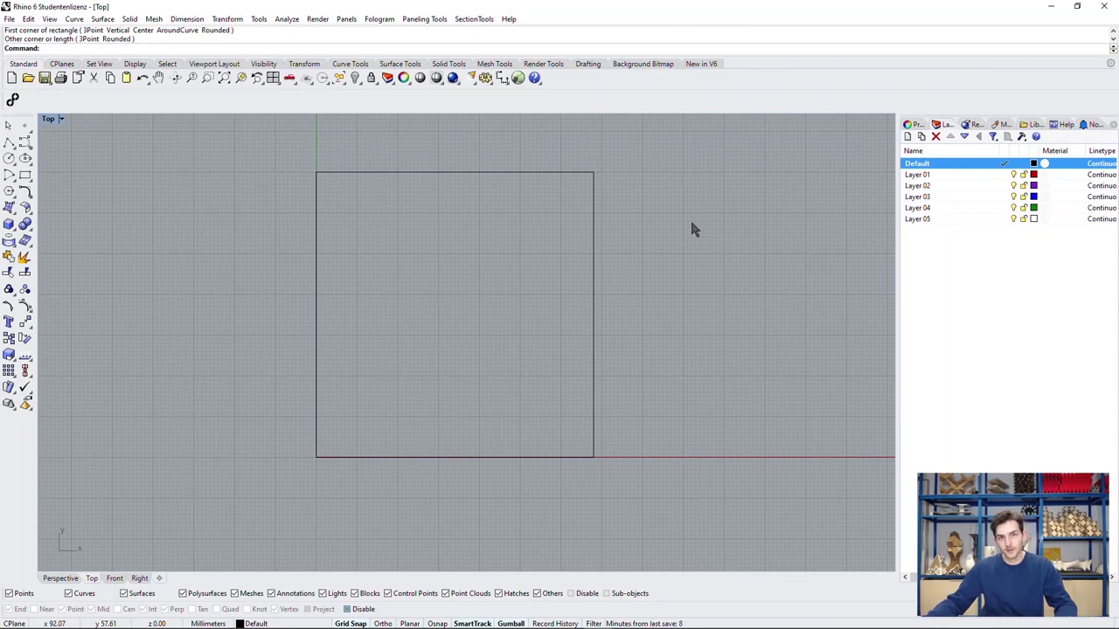
Step: Rename the Default layer to 'Base Plane'
click(926, 165)
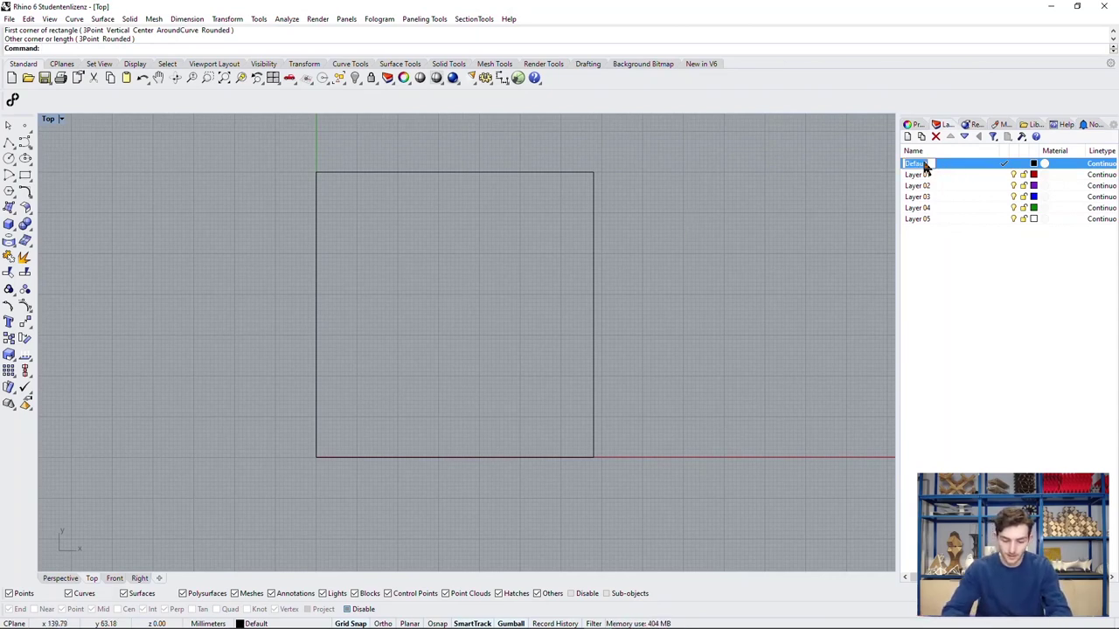
text(Base Plane)
key(Return)
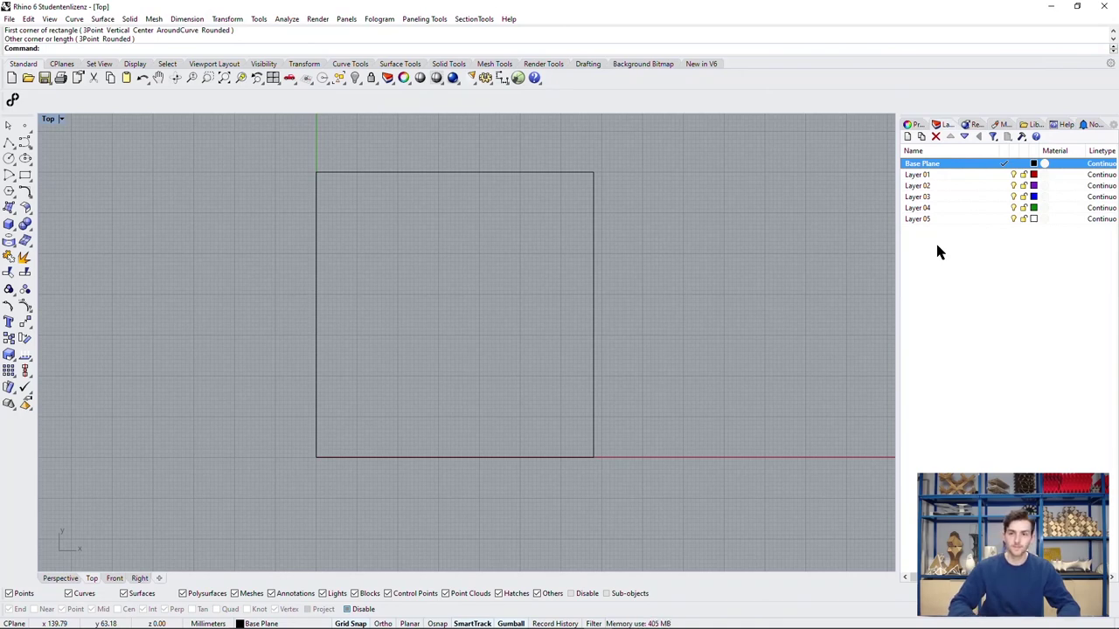
Step: Undo to restore the larger square, then place points at upper left, upper middle and left of centre
key(ctrl+z)
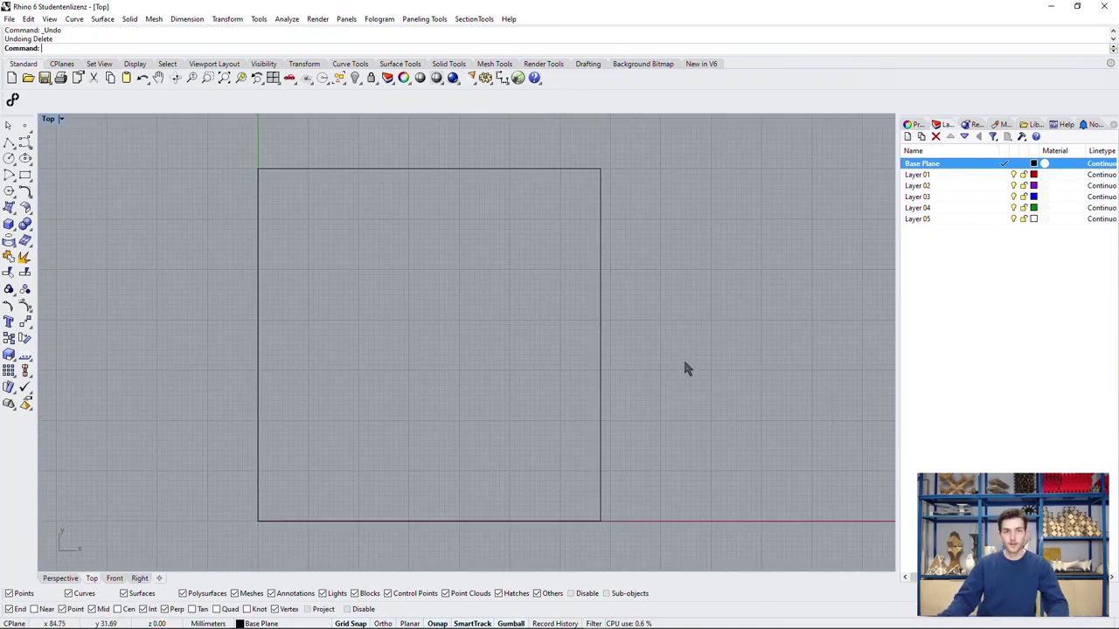
click(25, 125)
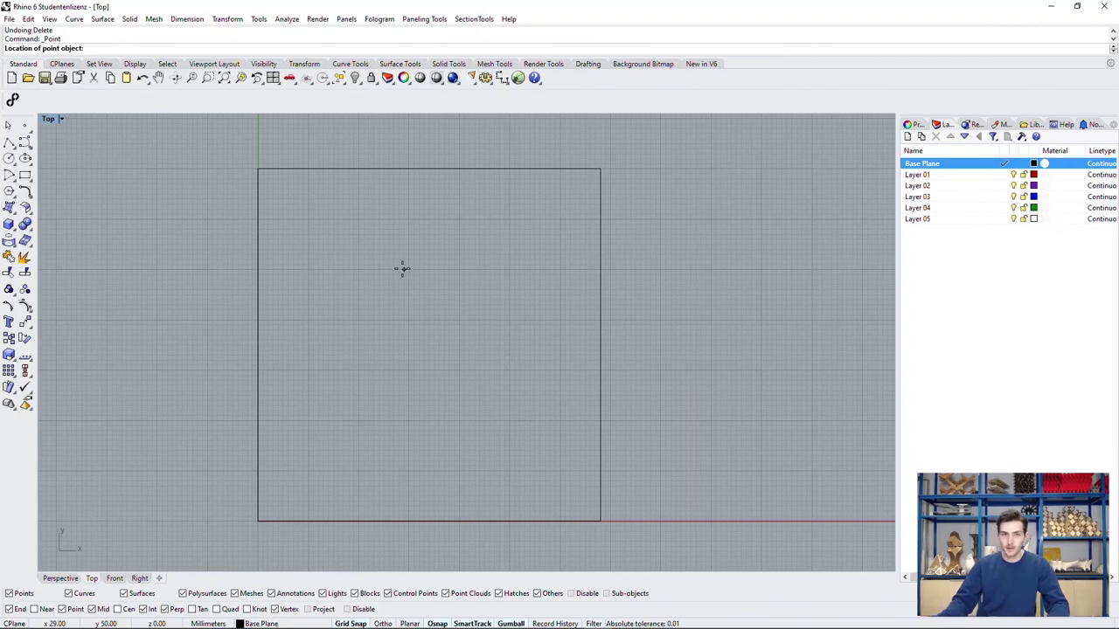
click(318, 229)
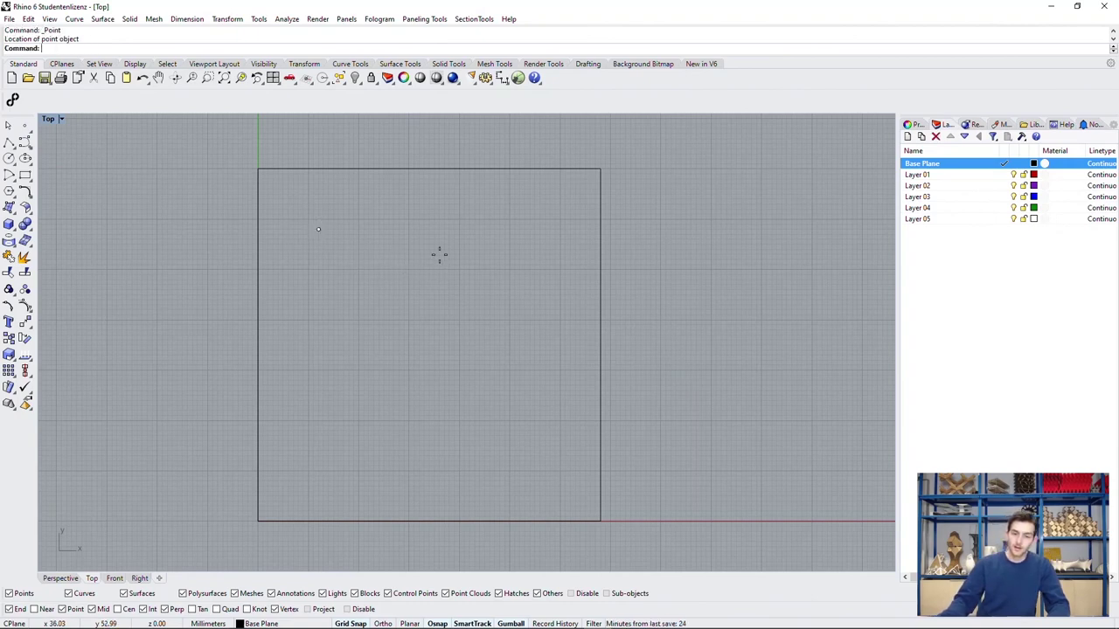
key(Return)
click(479, 244)
key(Return)
click(378, 329)
Step: Place three more points right of centre, lower right and lower left
key(Return)
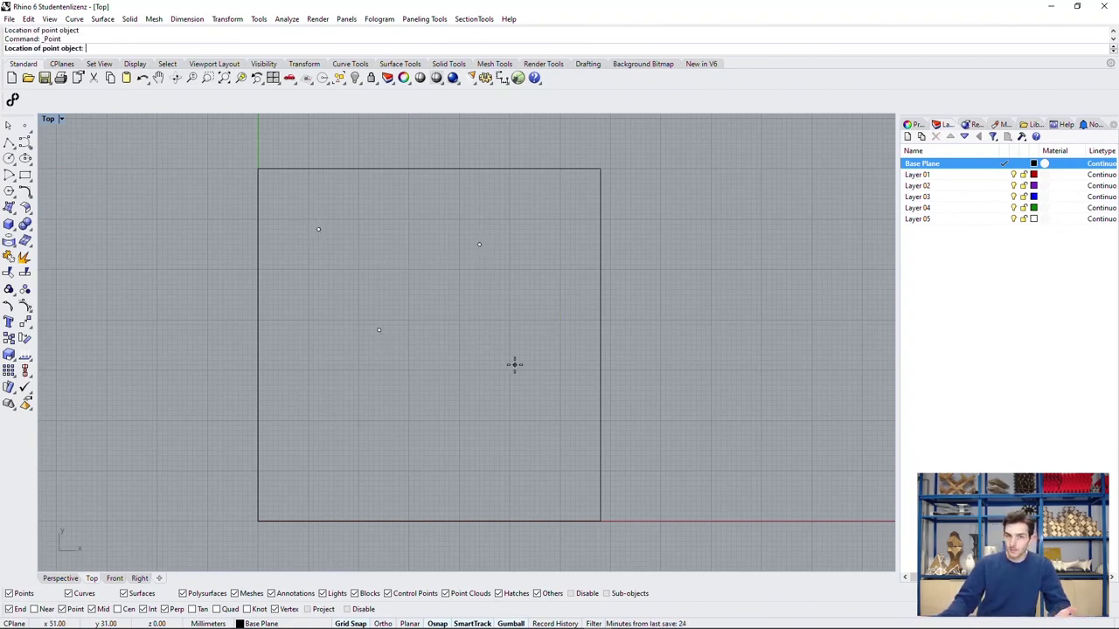
click(525, 350)
key(Return)
click(529, 441)
key(Return)
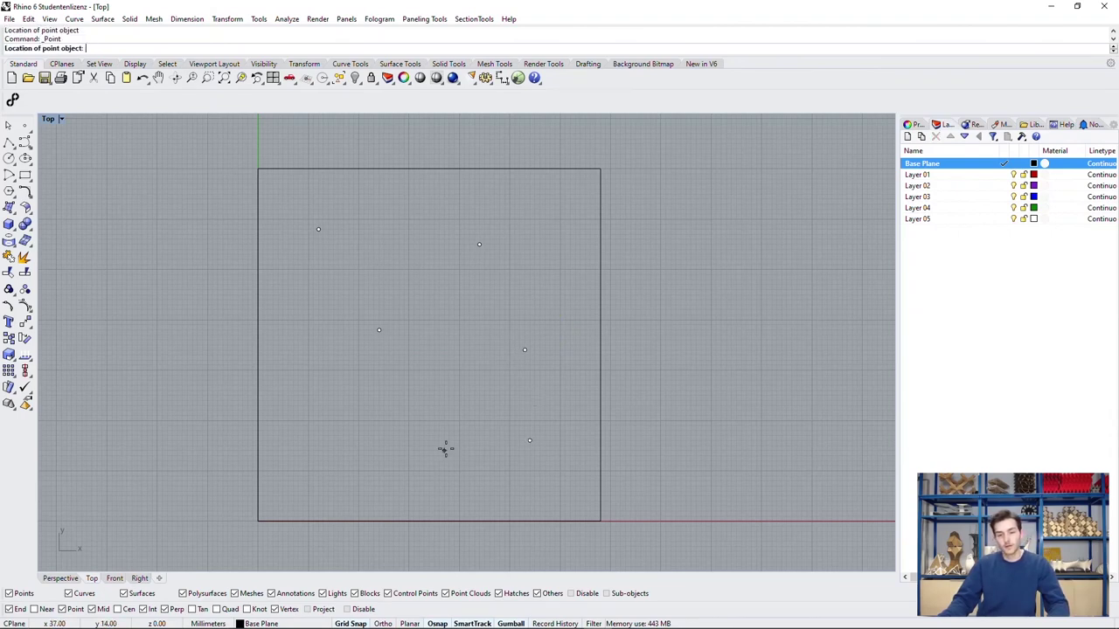
click(364, 430)
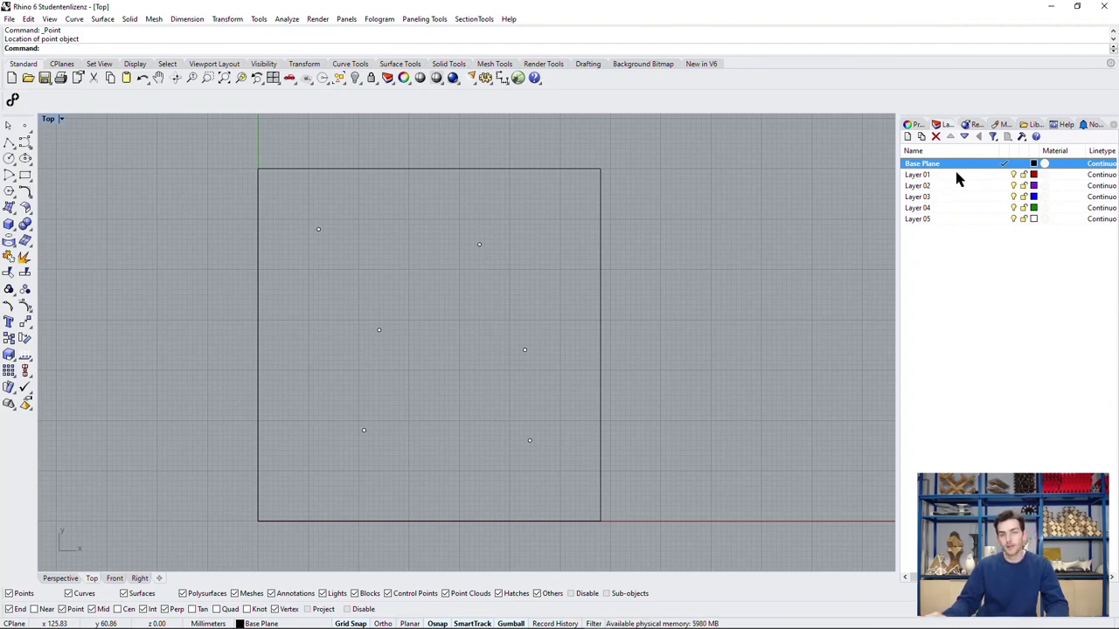
Step: Make Layer 01 current and rename it 'Connections'
double_click(956, 174)
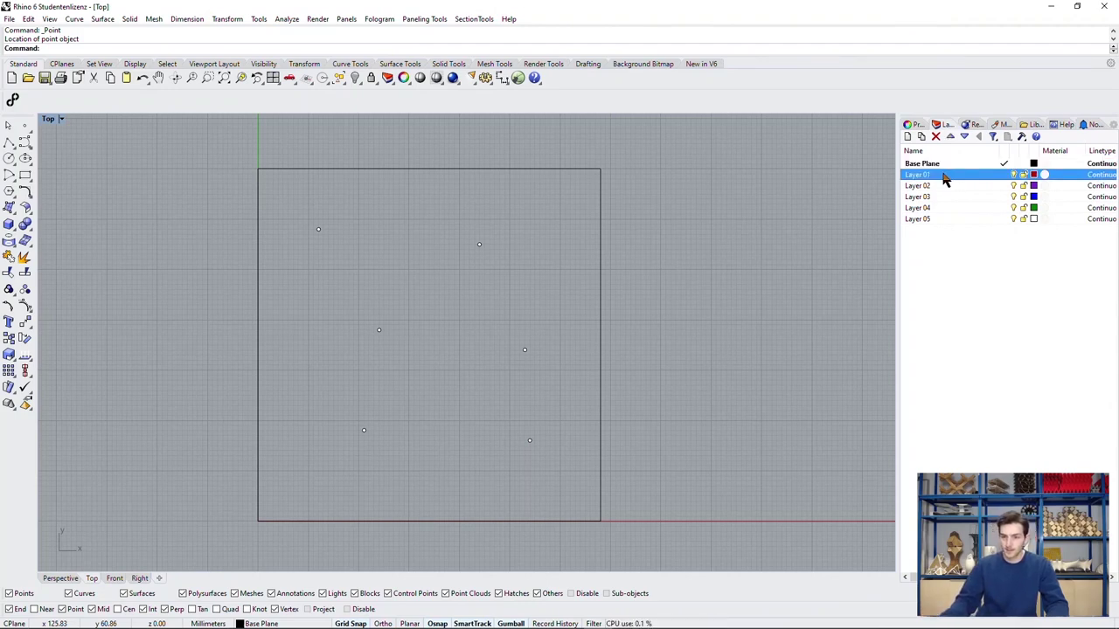
click(935, 177)
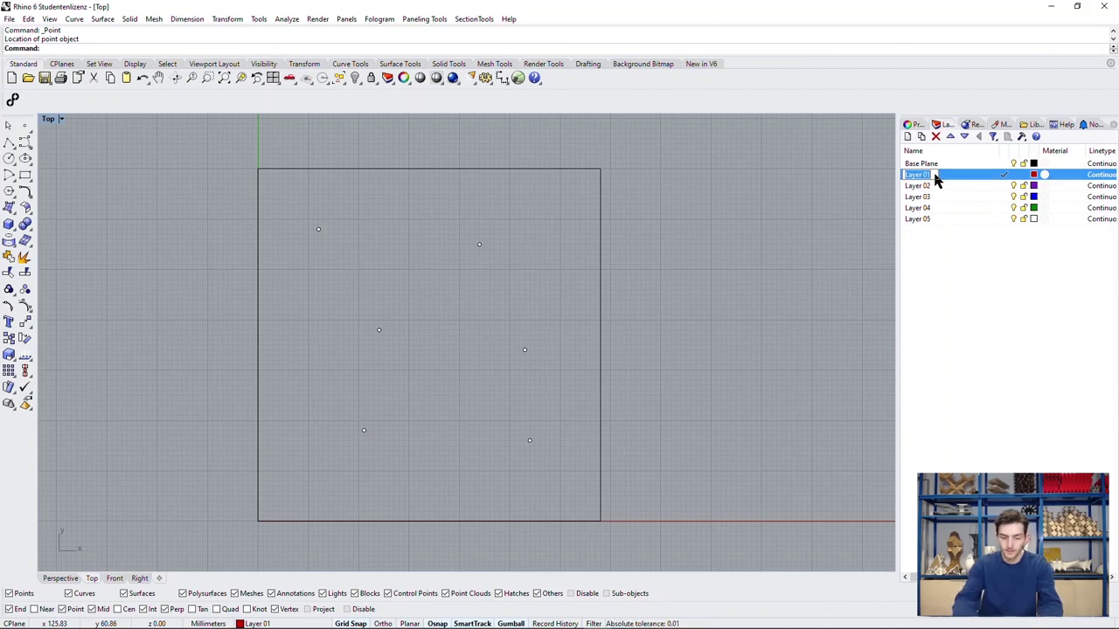
text(Connections)
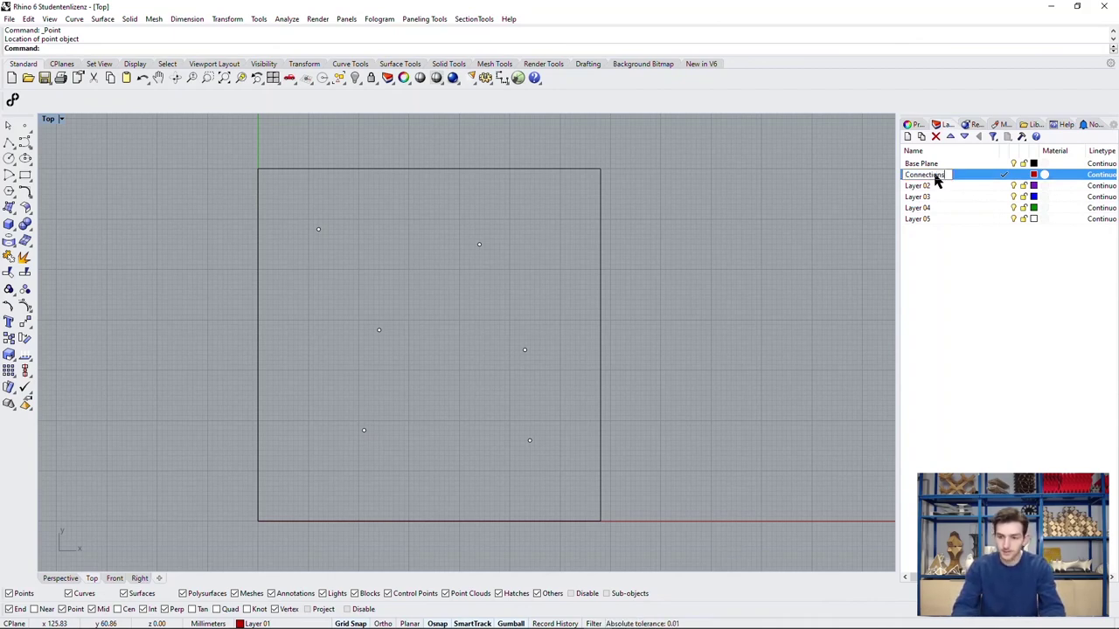
key(Return)
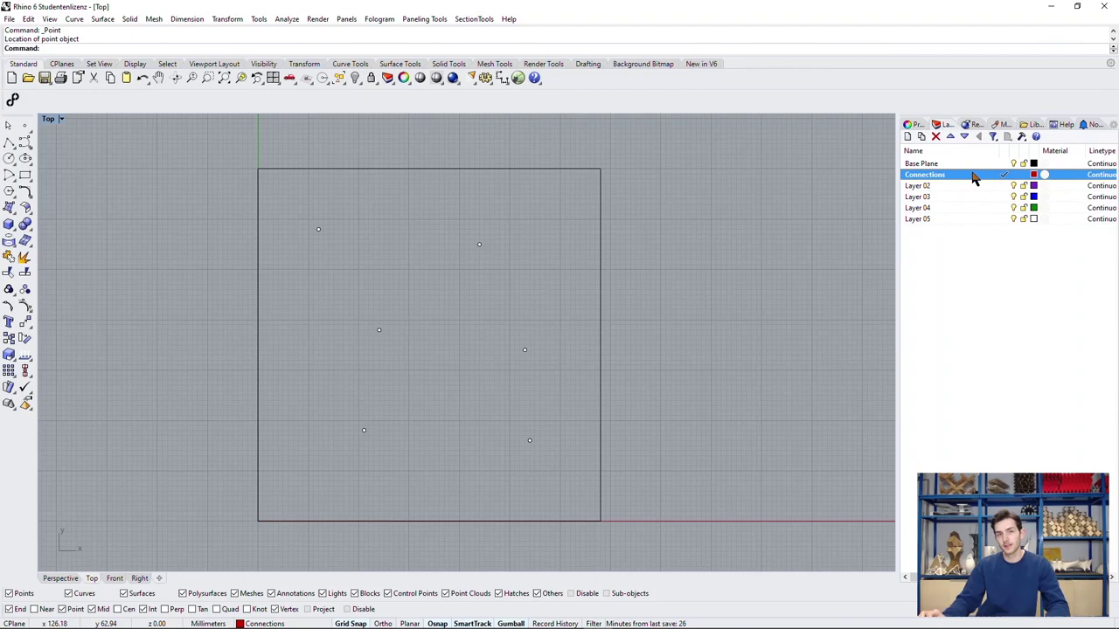
Step: Connect the upper-left, upper-middle and centre-left points into the first triangle
click(9, 143)
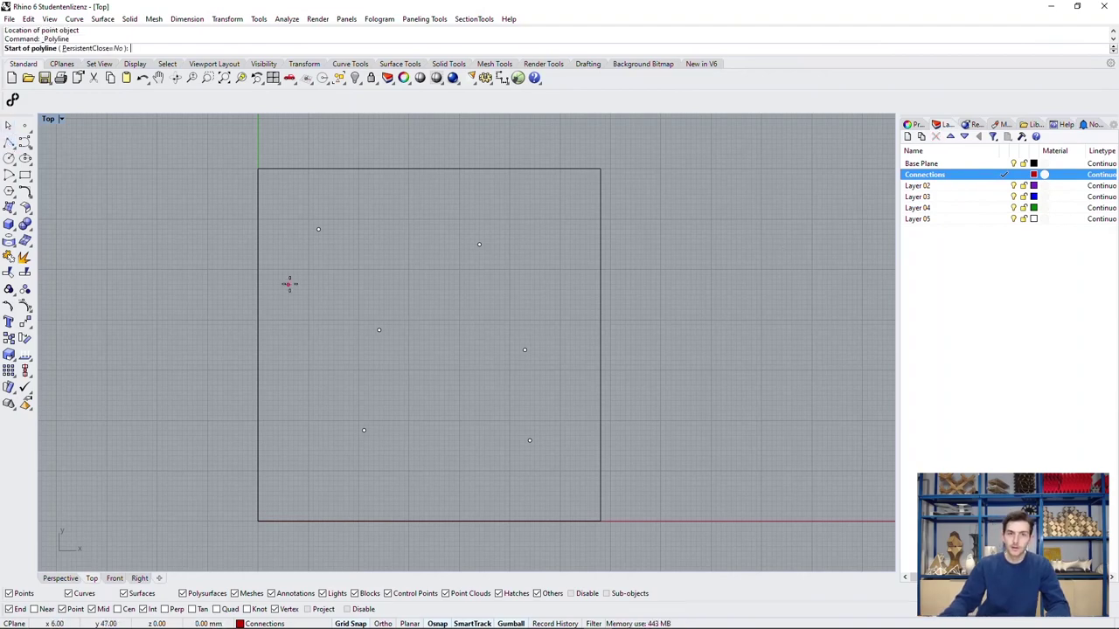
click(319, 231)
click(479, 244)
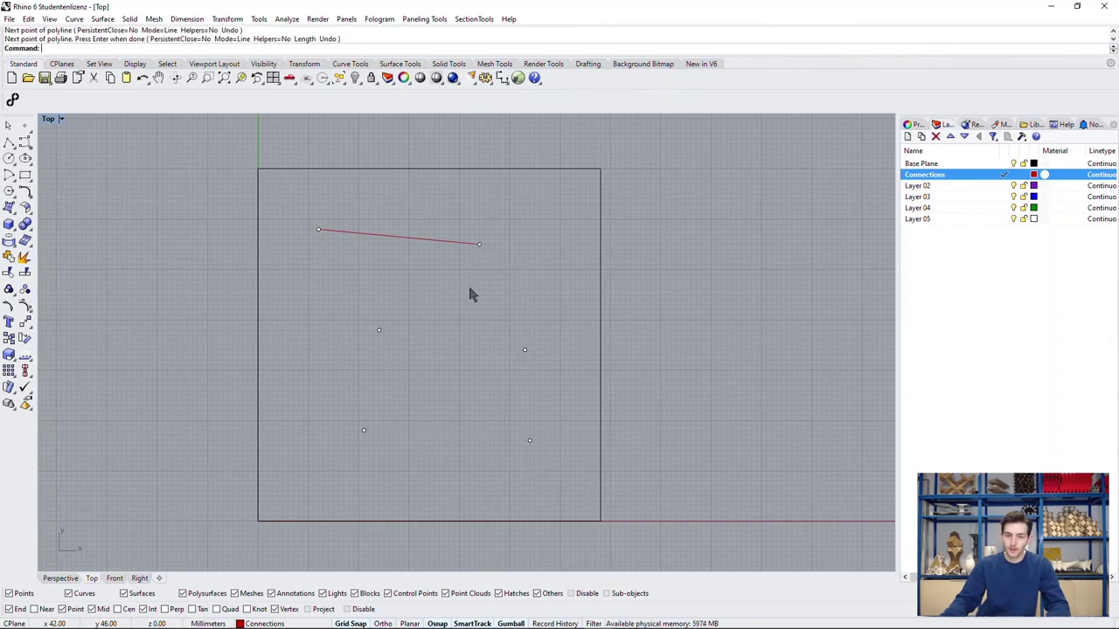
click(319, 231)
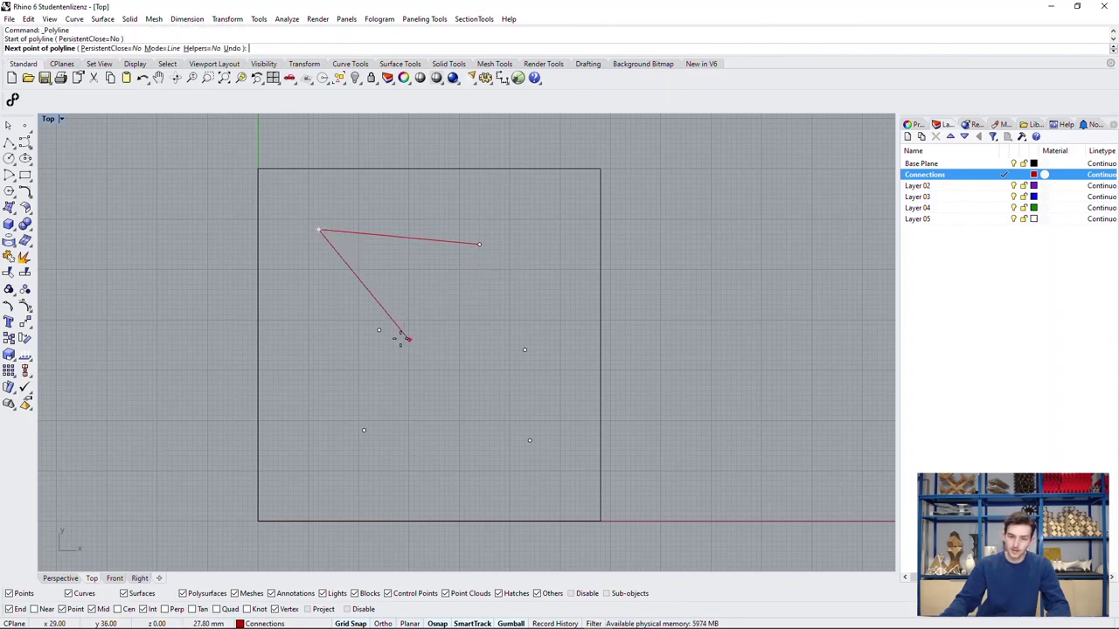
click(379, 330)
key(Return)
key(Return)
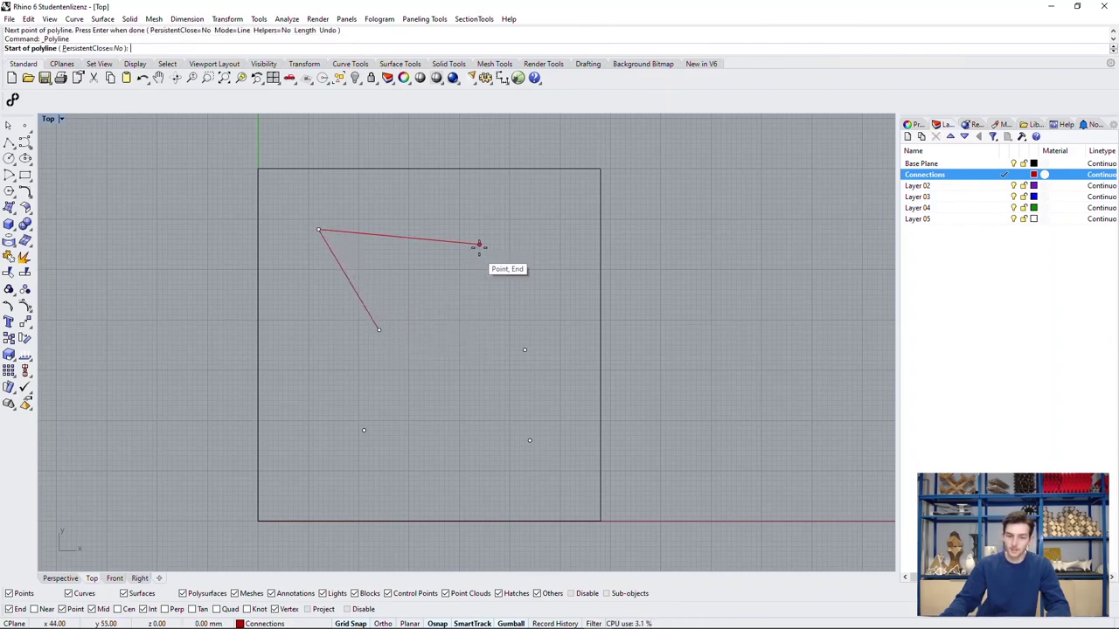
click(479, 244)
click(379, 329)
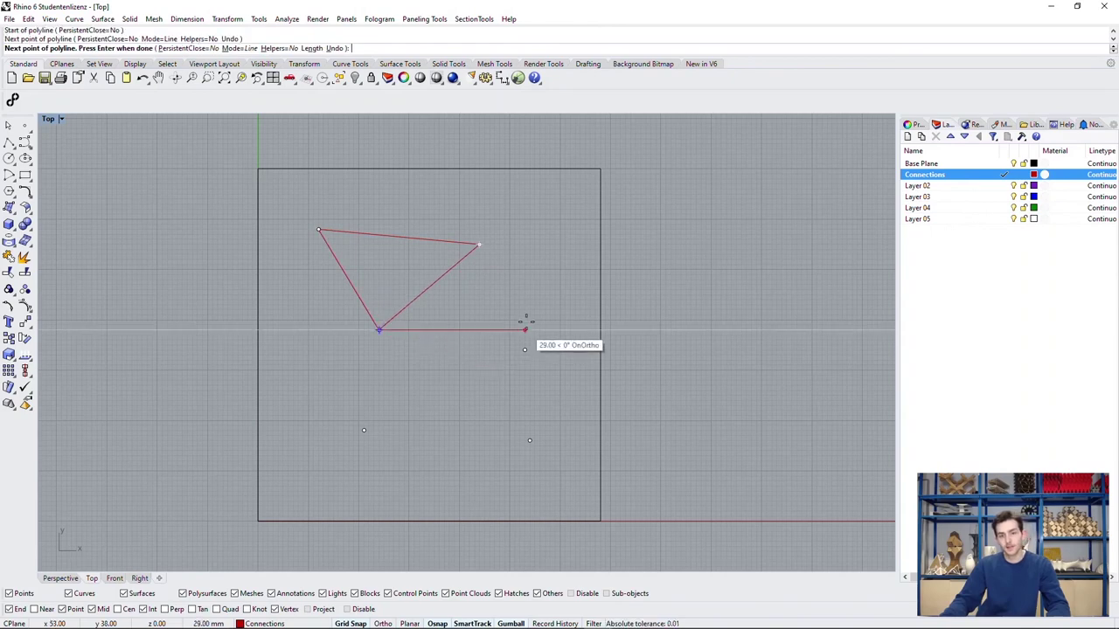
key(Return)
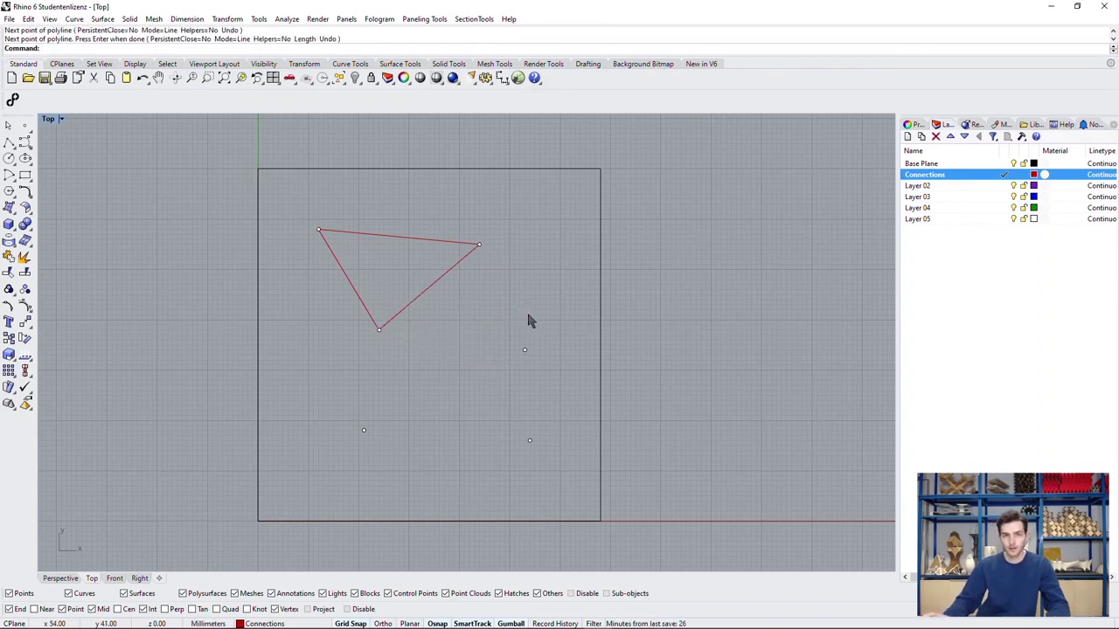
key(Return)
Step: Draw lines from the upper-middle point to the right-of-centre and lower-right points
click(479, 244)
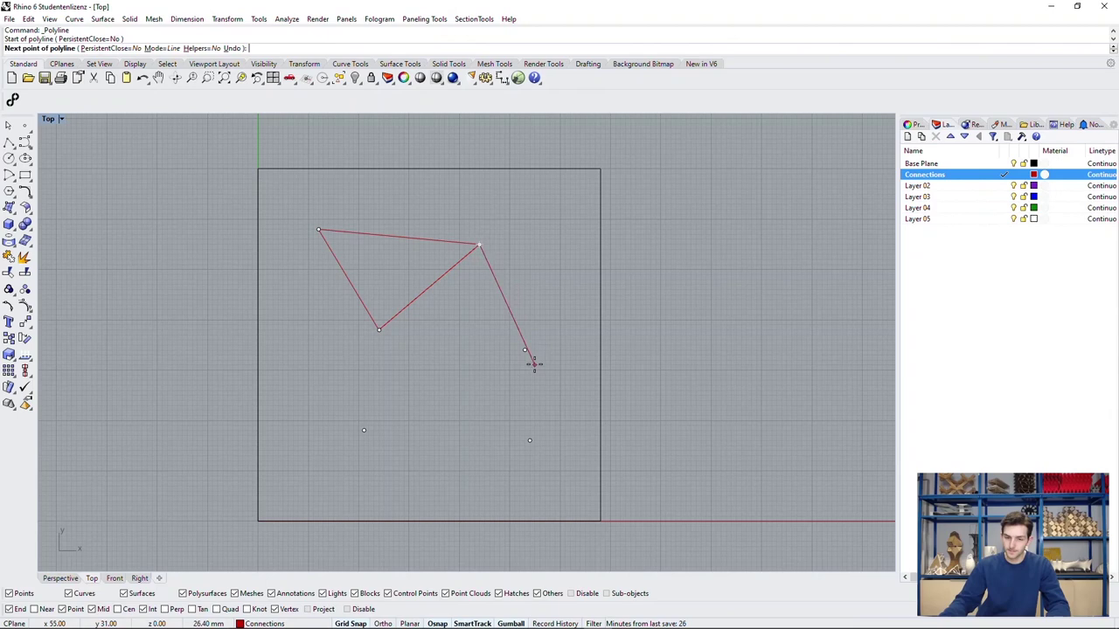
click(525, 348)
key(Return)
key(Return)
click(525, 350)
click(528, 440)
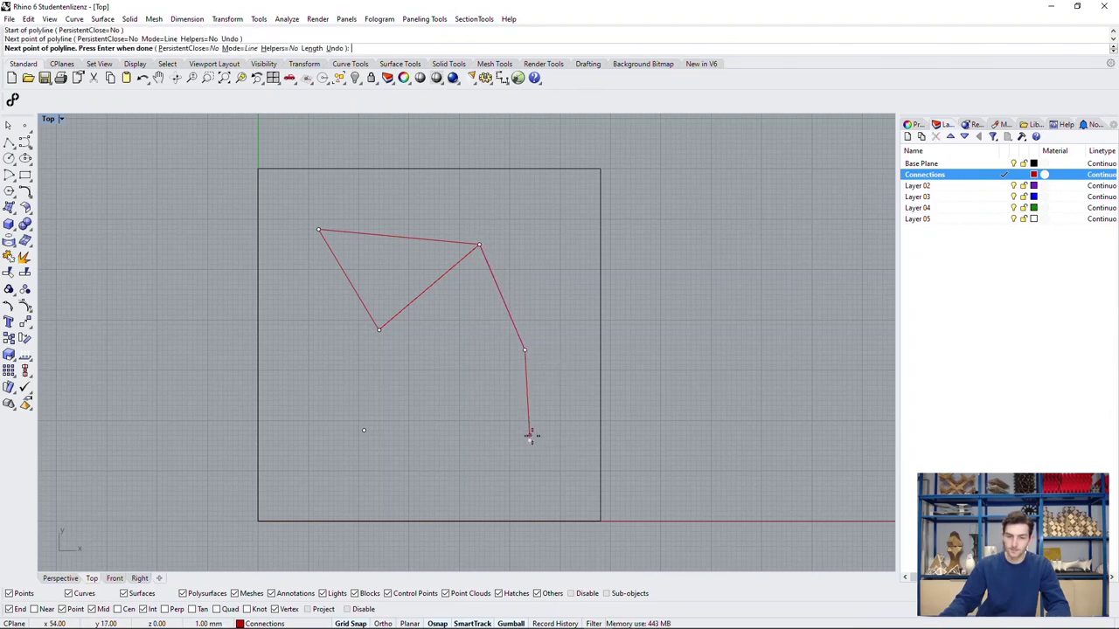
key(Return)
key(Return)
Step: Connect lower-right, lower-left and centre-left points, plus centre-left to right-of-centre, completing the triangles
click(528, 440)
click(364, 431)
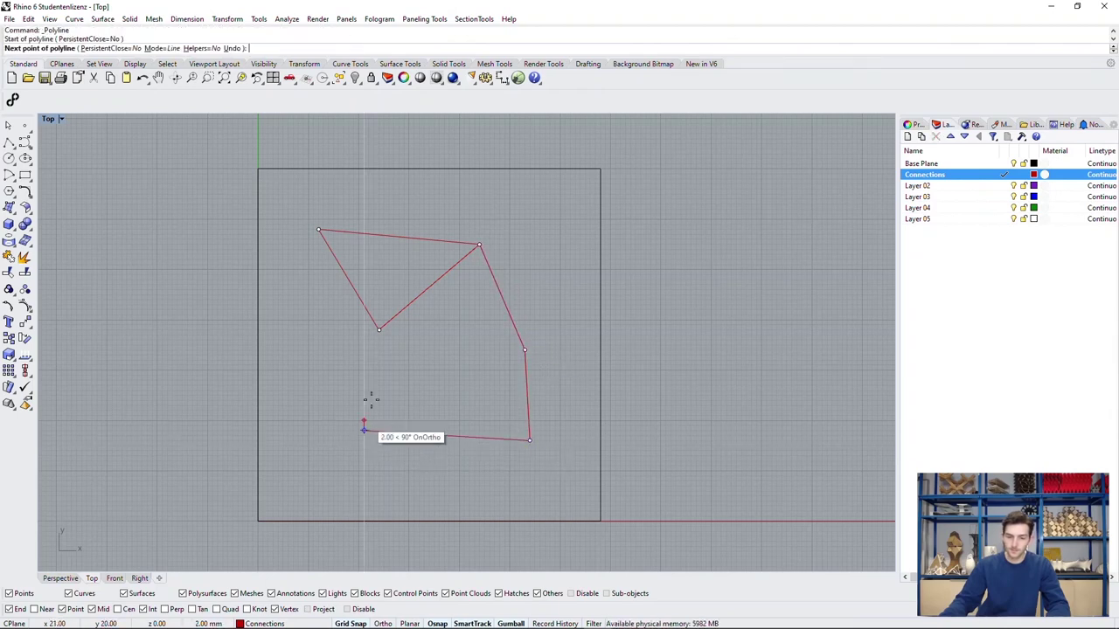
click(379, 330)
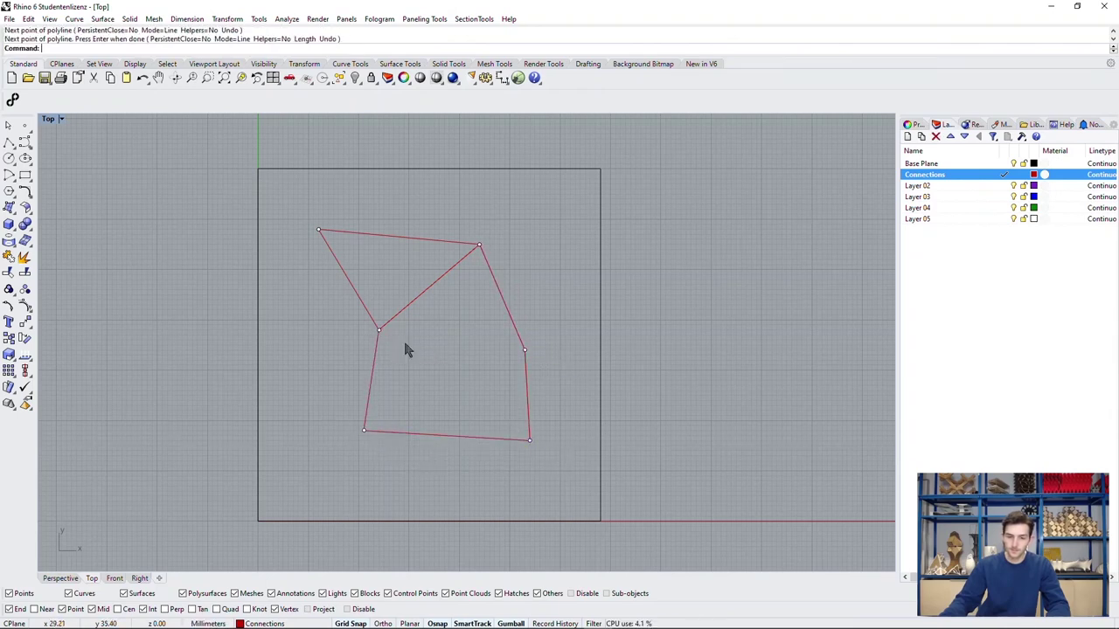
click(530, 438)
key(Return)
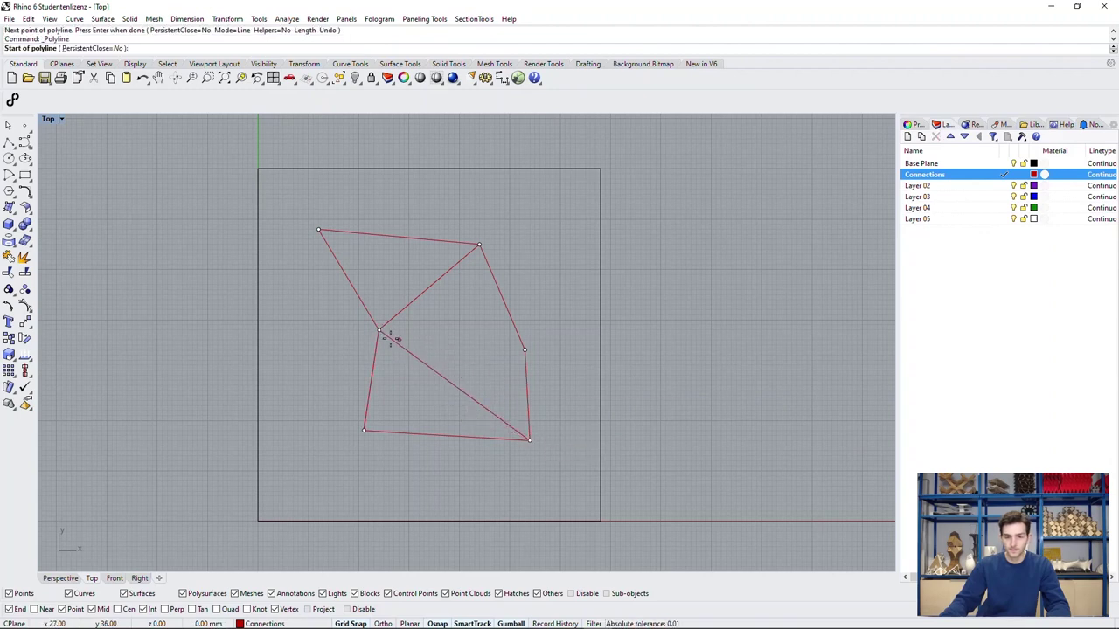
click(380, 330)
click(524, 351)
key(Return)
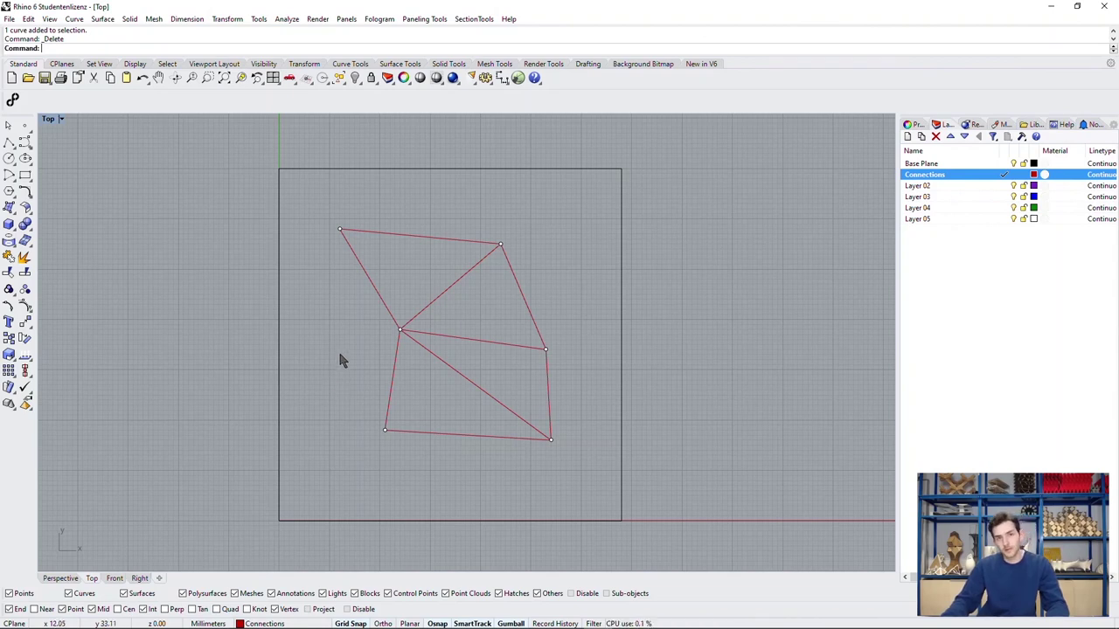
Step: Enable Perp snap and draw a short polyline ending perpendicular on the upper-right edge
click(166, 609)
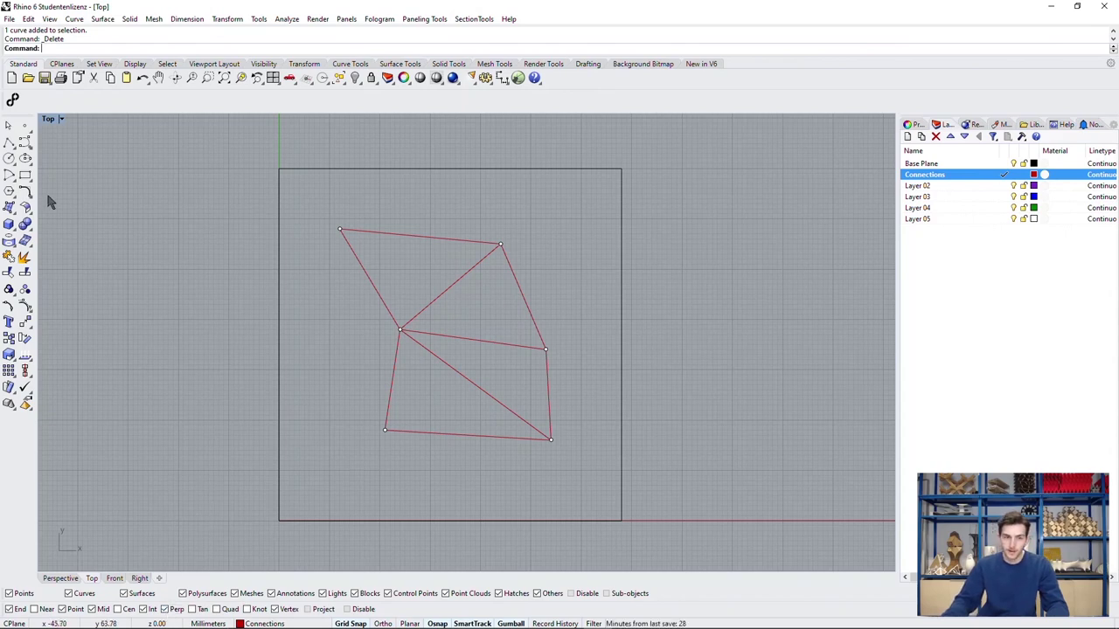
click(9, 141)
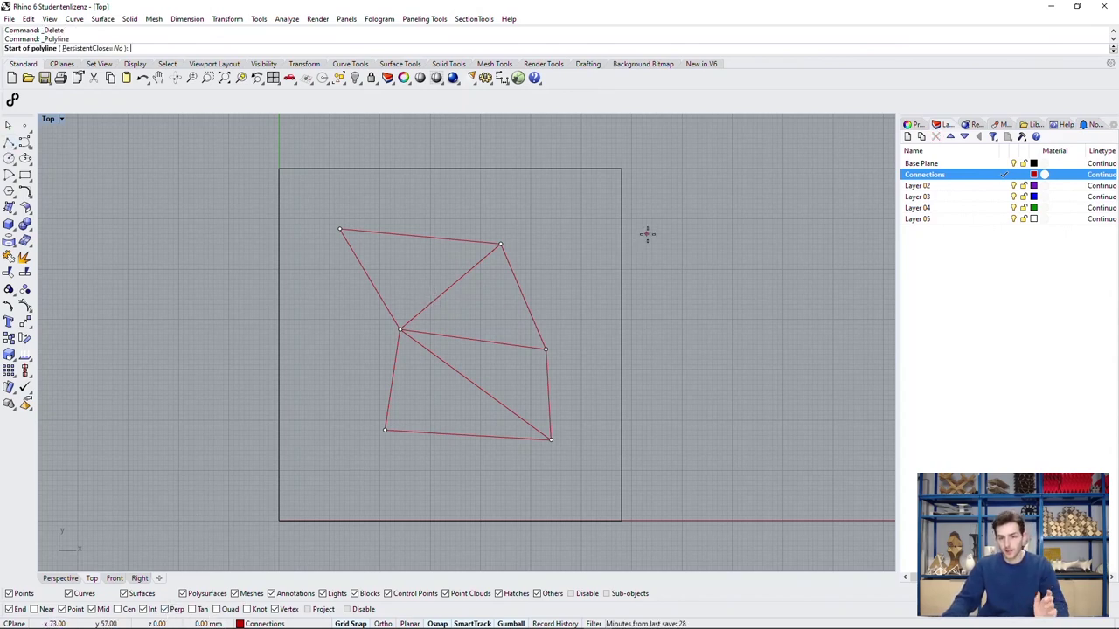
click(570, 232)
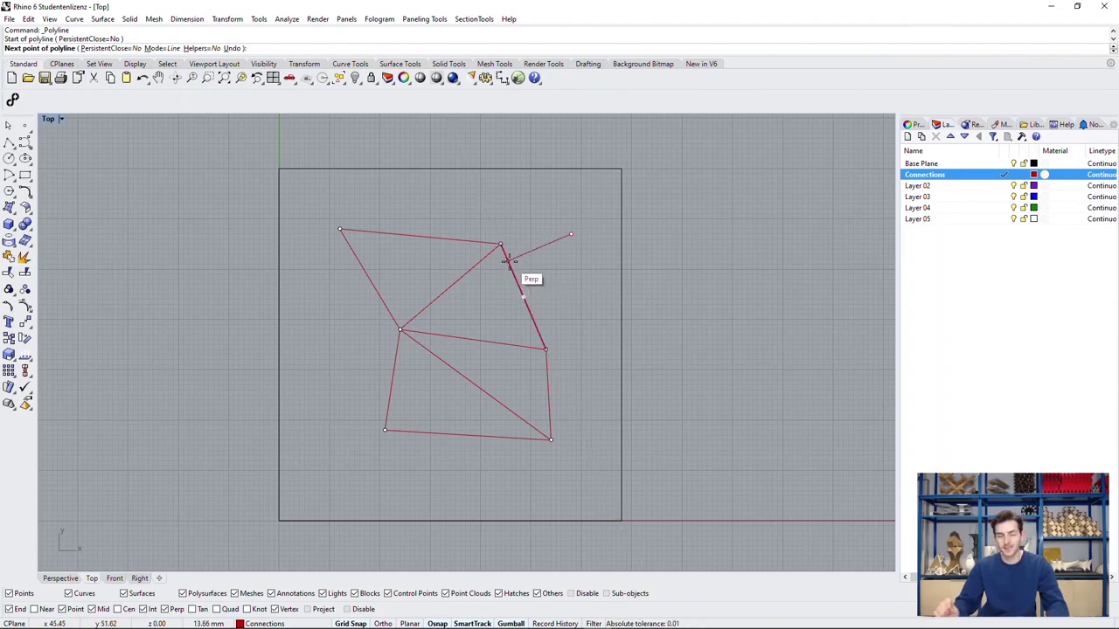
click(507, 261)
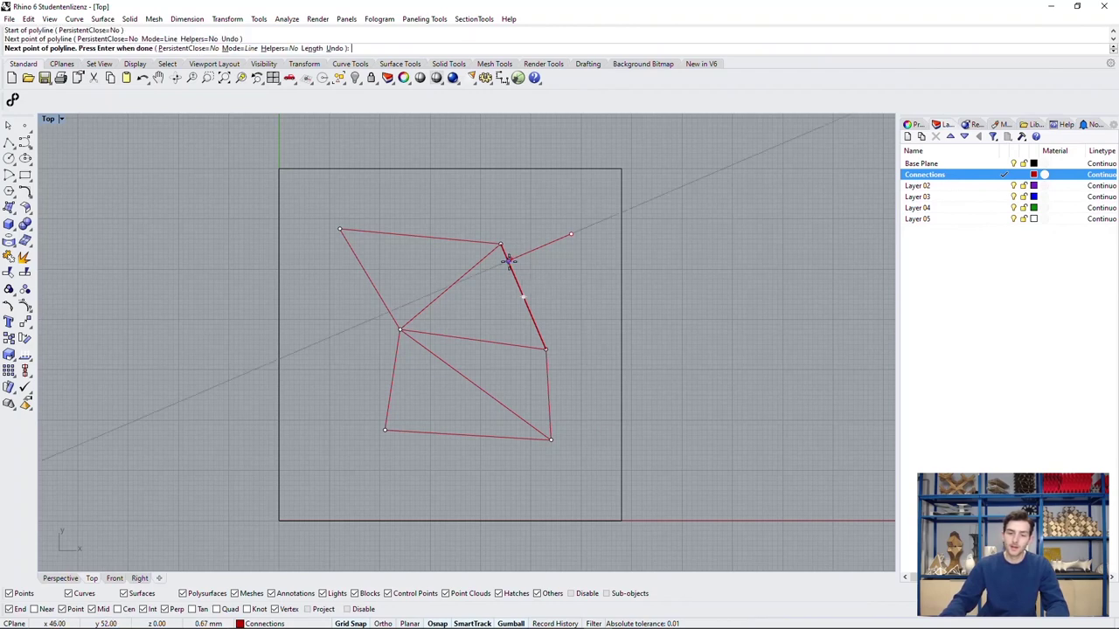
right_click(559, 297)
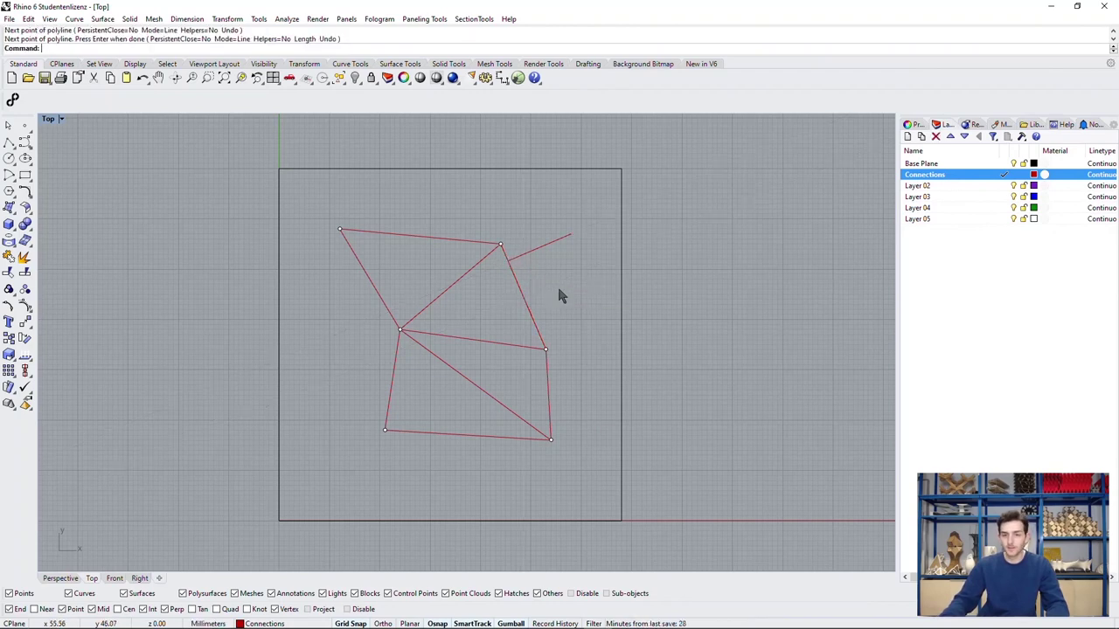
Step: Move the short line so its midpoint sits on the upper-right edge's midpoint
click(548, 243)
text(move)
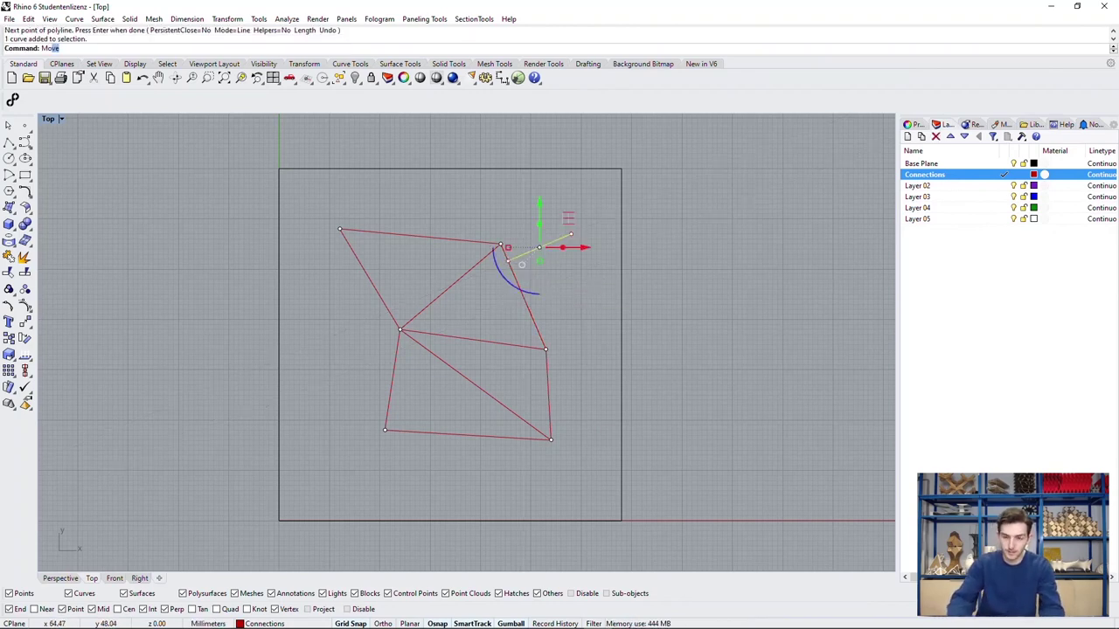
key(Return)
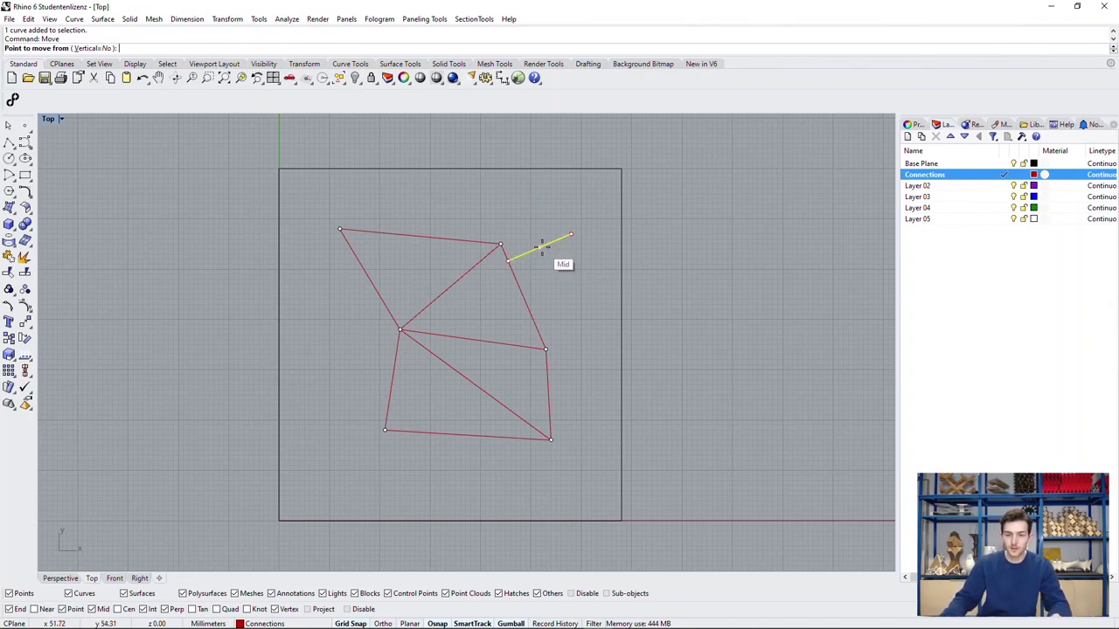
click(541, 248)
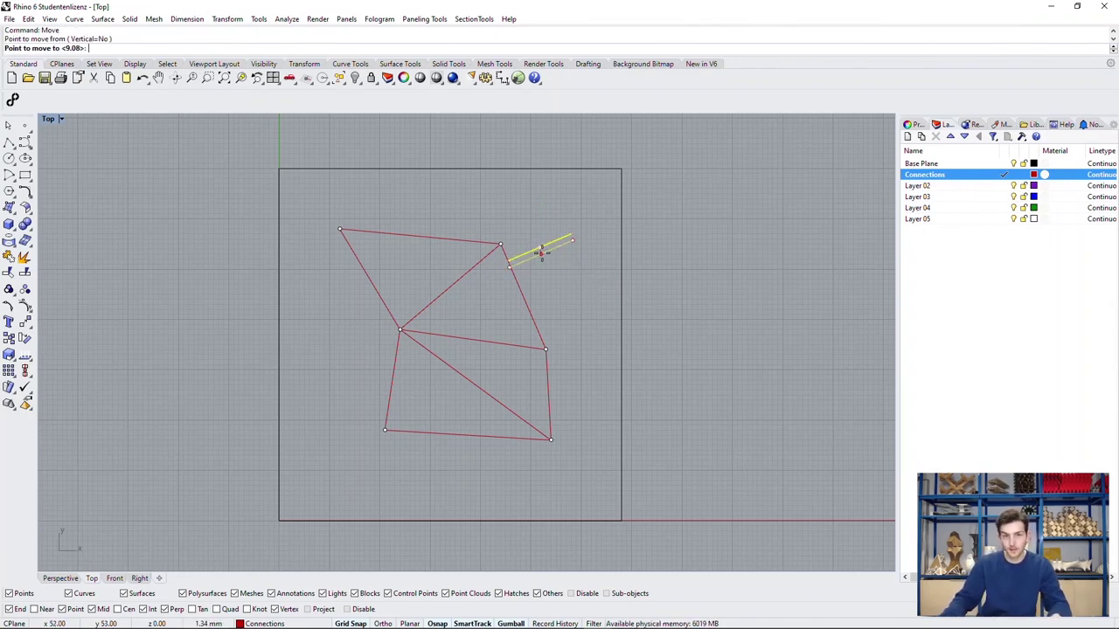
click(522, 299)
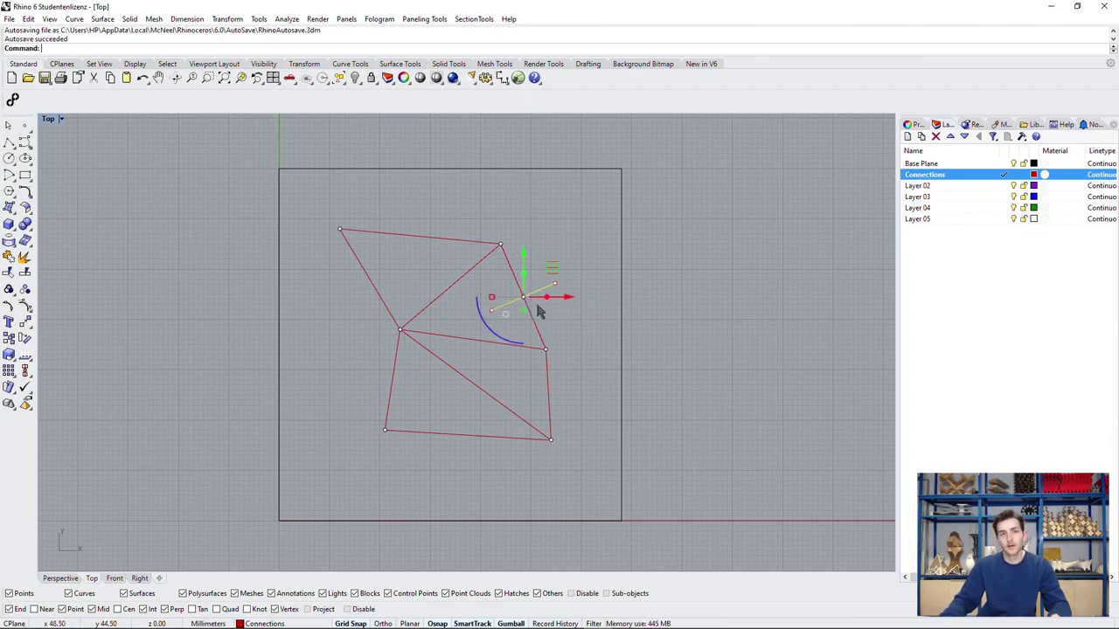
click(612, 306)
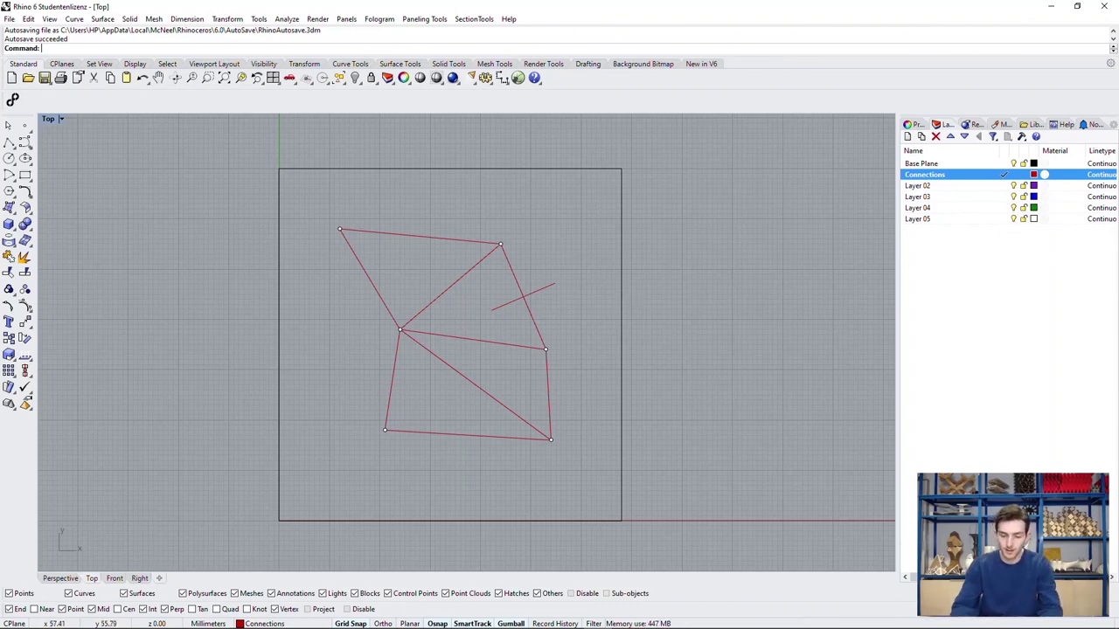
Step: Draw a two-sided perpendicular Line through the top edge's midpoint, ending at the square's top border
text(Line)
key(Return)
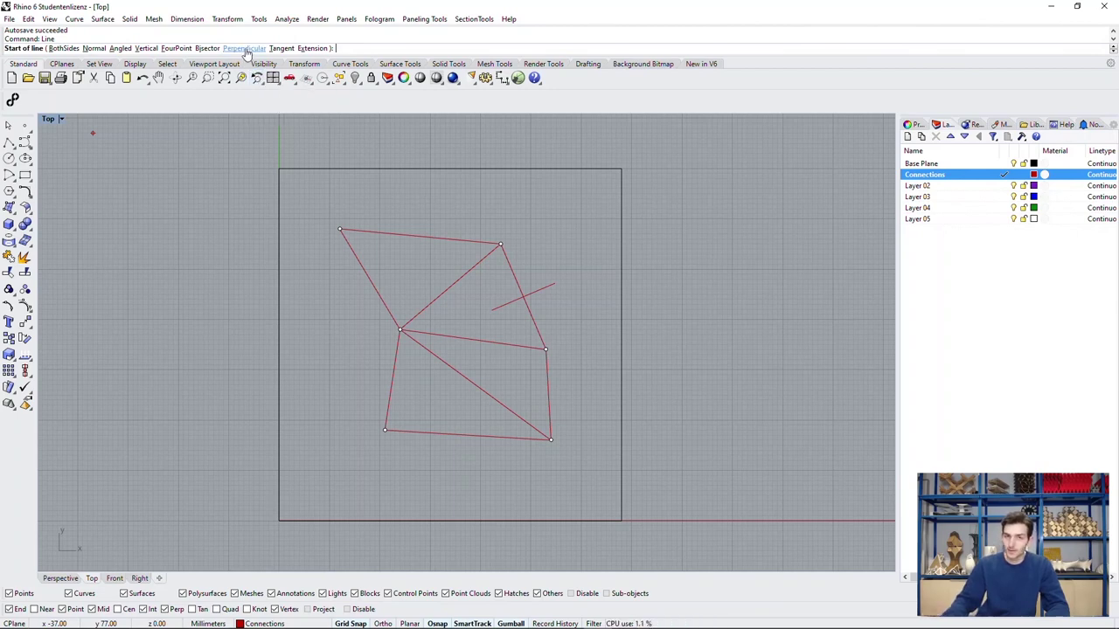
click(245, 48)
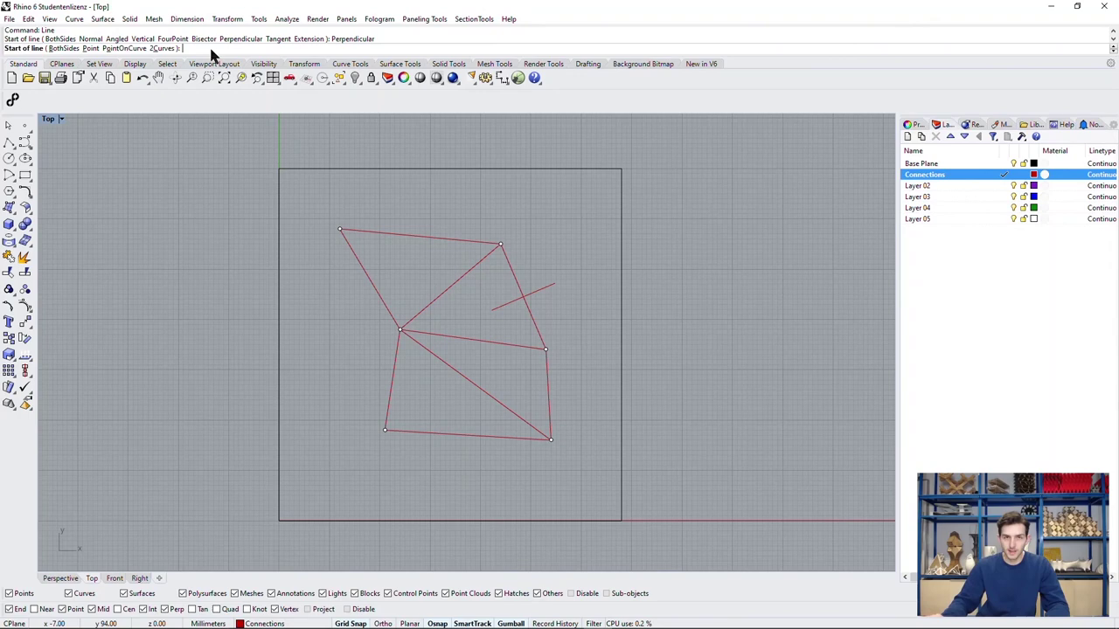
click(72, 50)
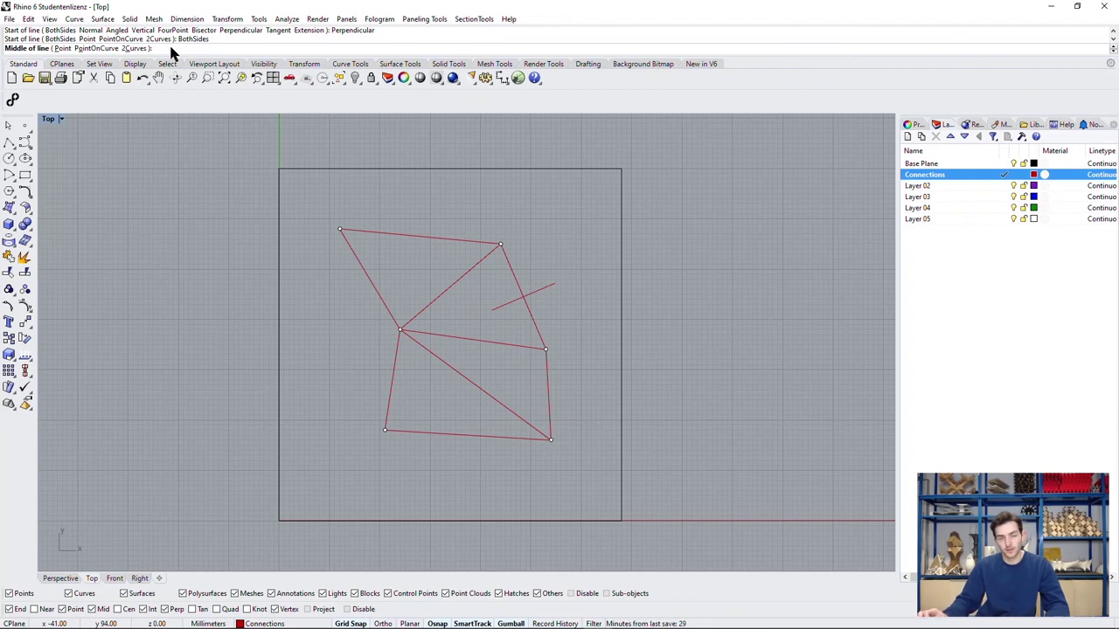
click(94, 48)
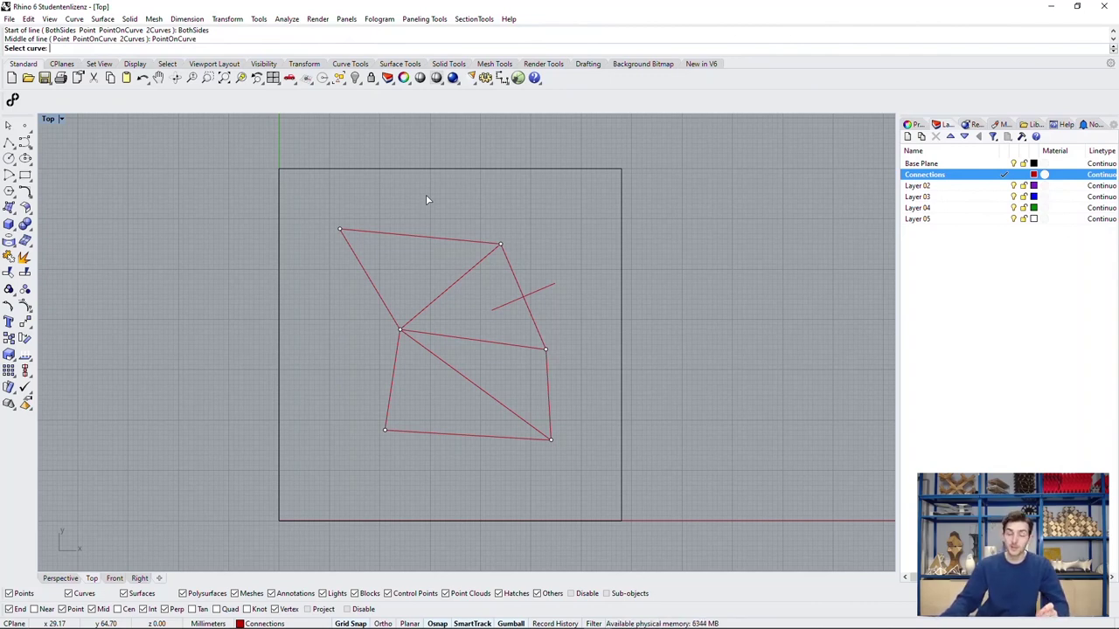
click(445, 239)
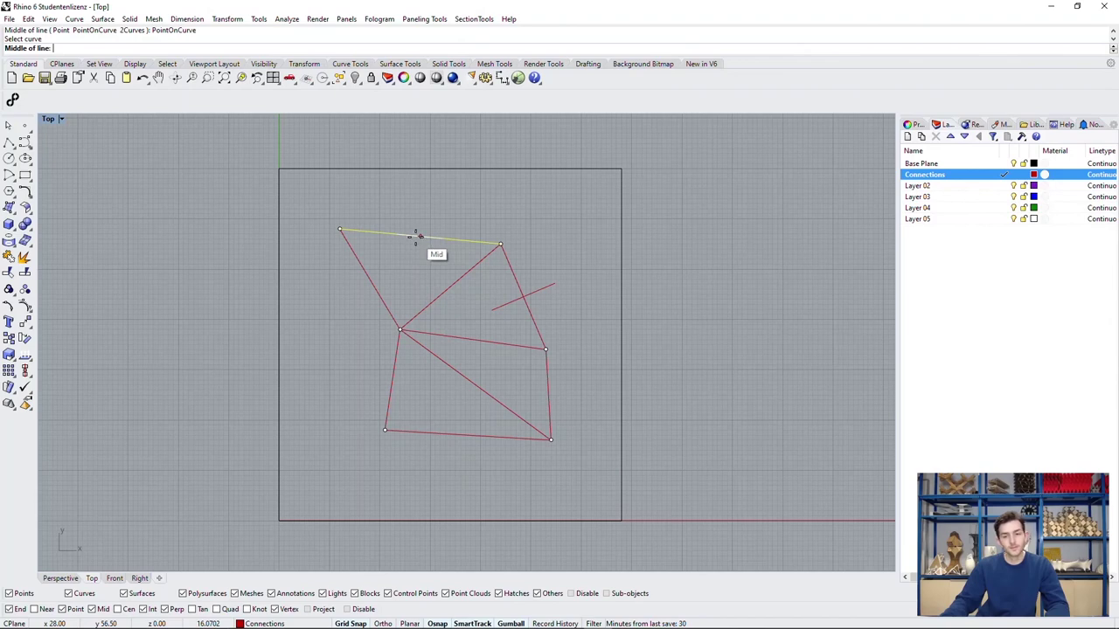
click(418, 235)
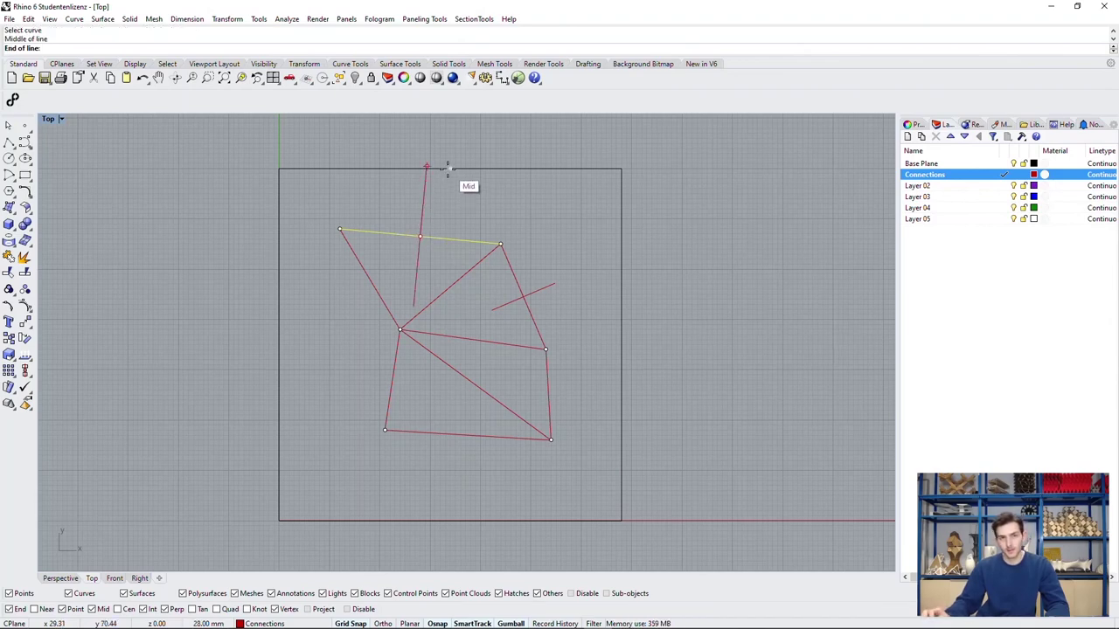
click(426, 167)
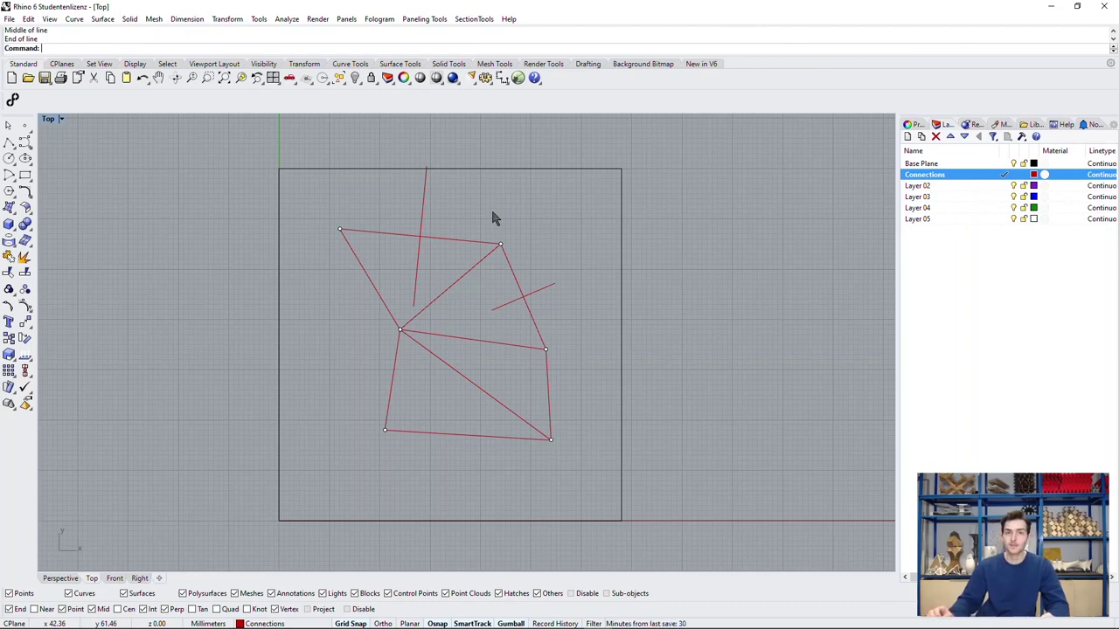
key(Return)
key(Escape)
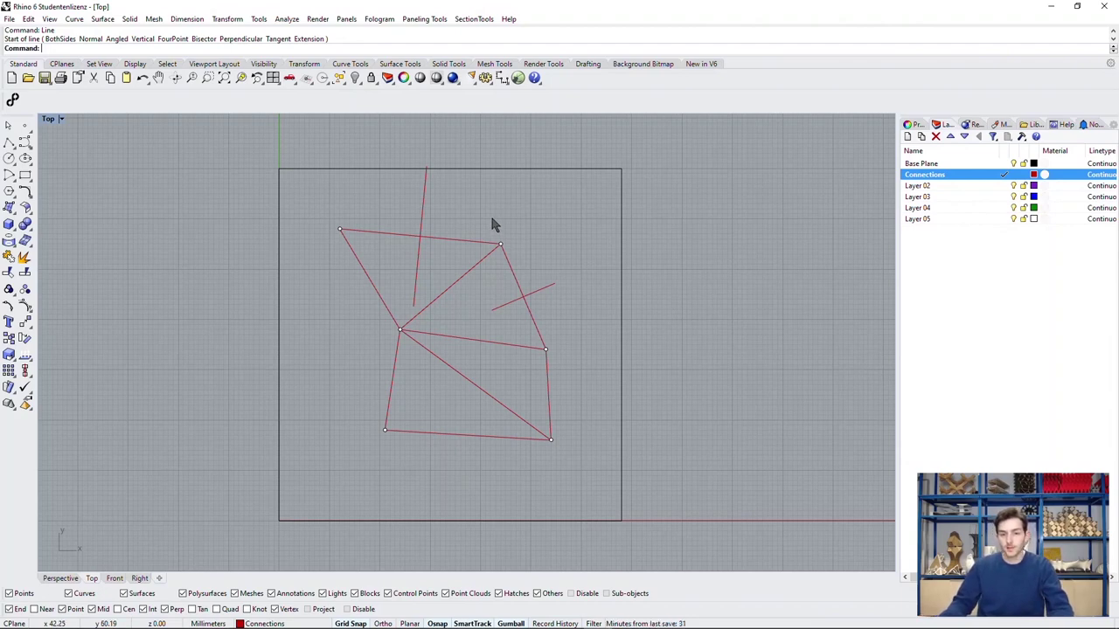
key(Return)
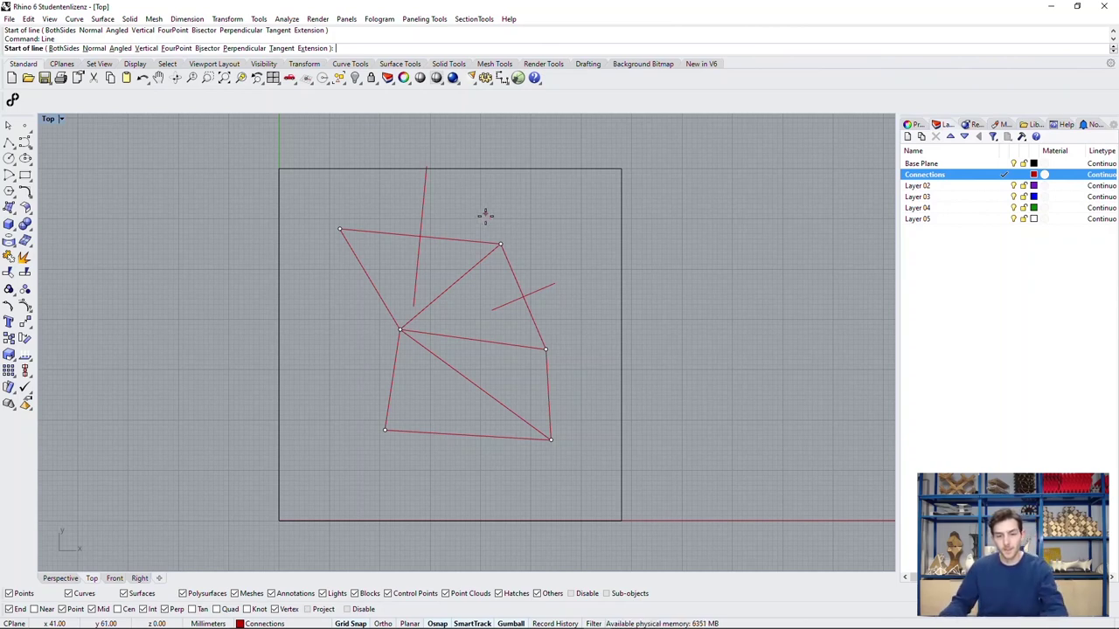
key(Escape)
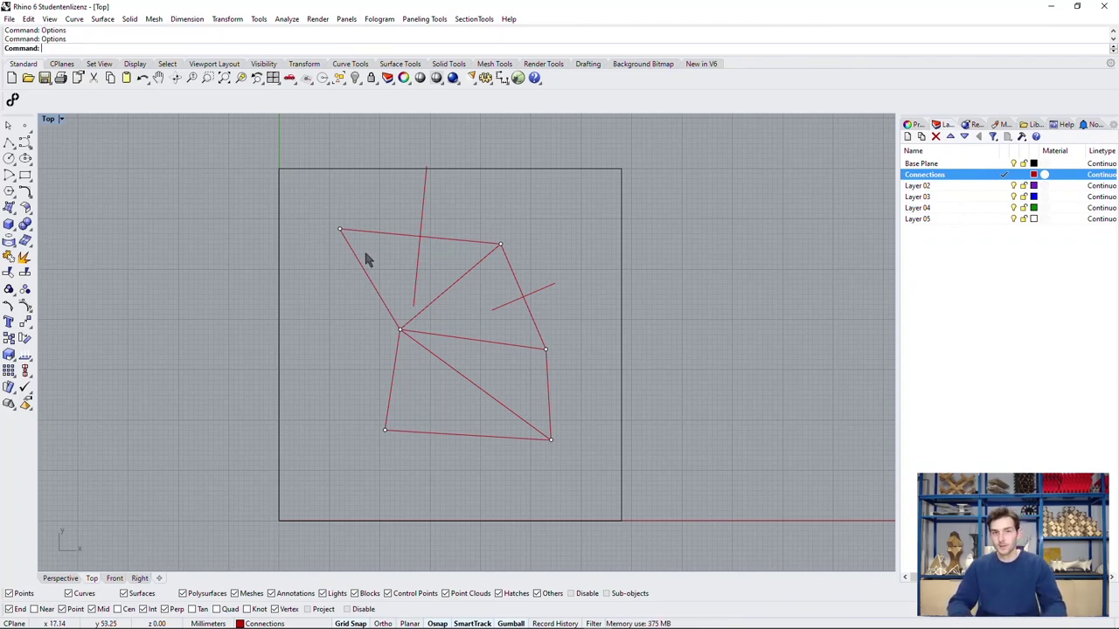
Step: In Rhino Options > Aliases, add a new alias named 'Perp'
text(P)
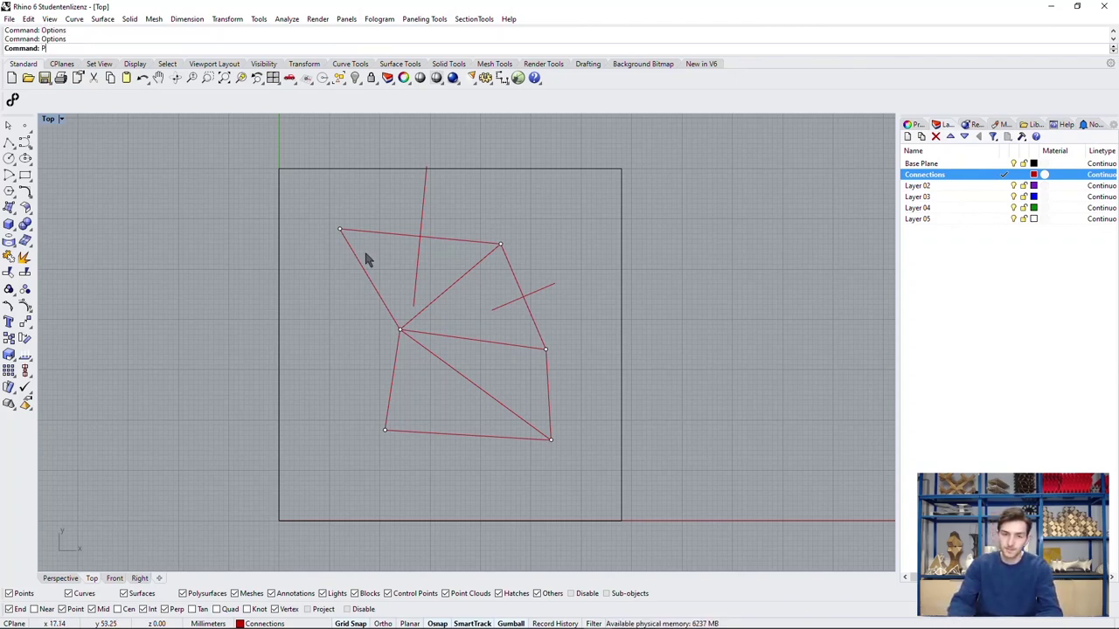
text(Options)
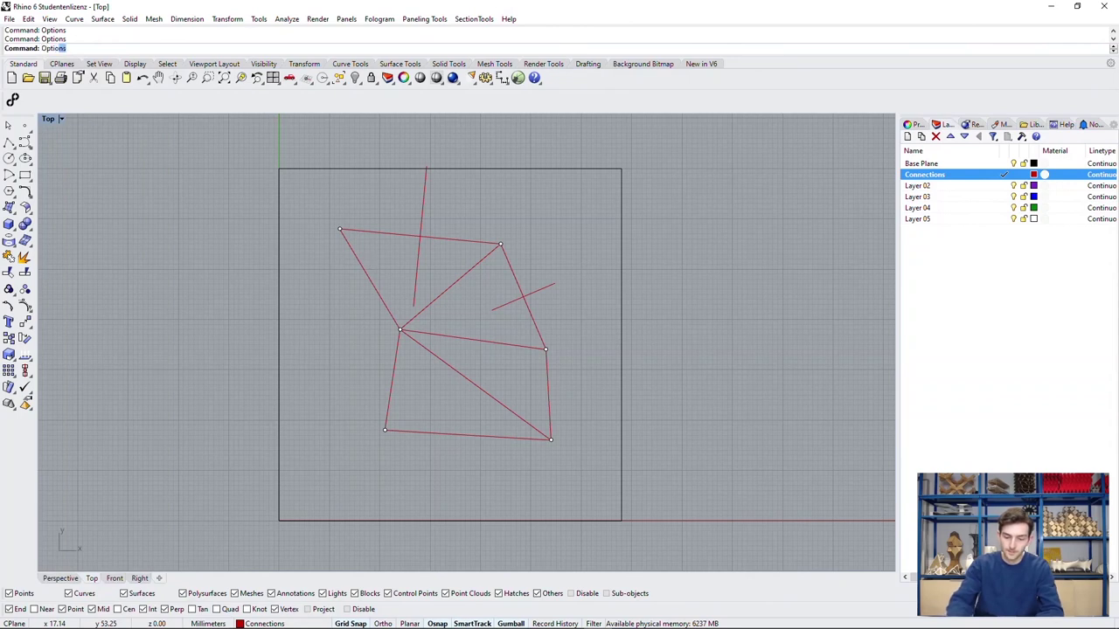
key(Return)
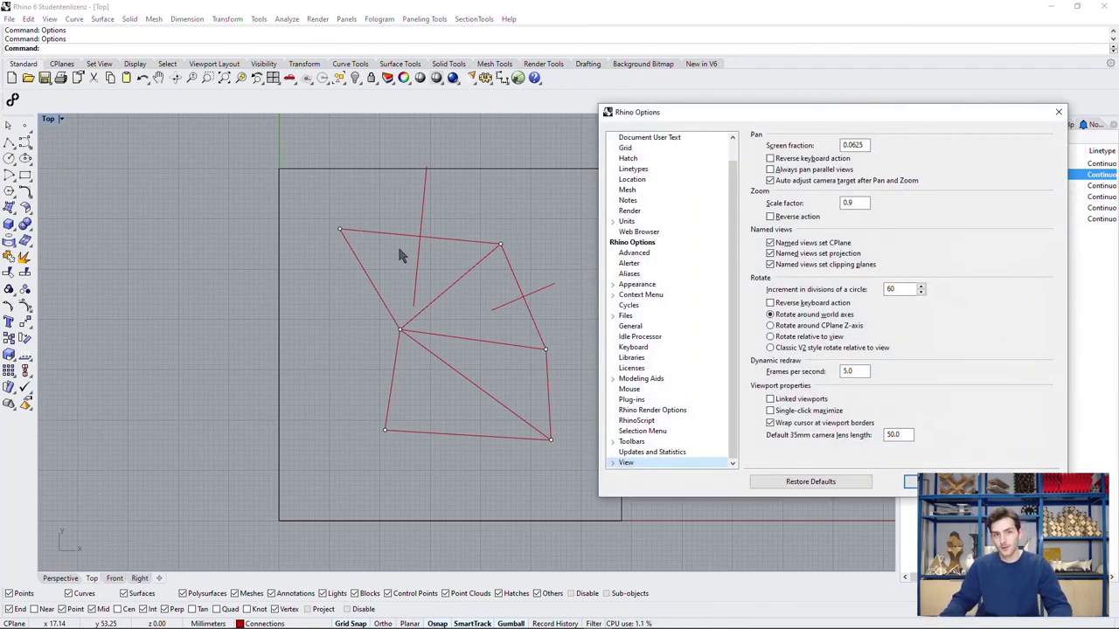
click(637, 274)
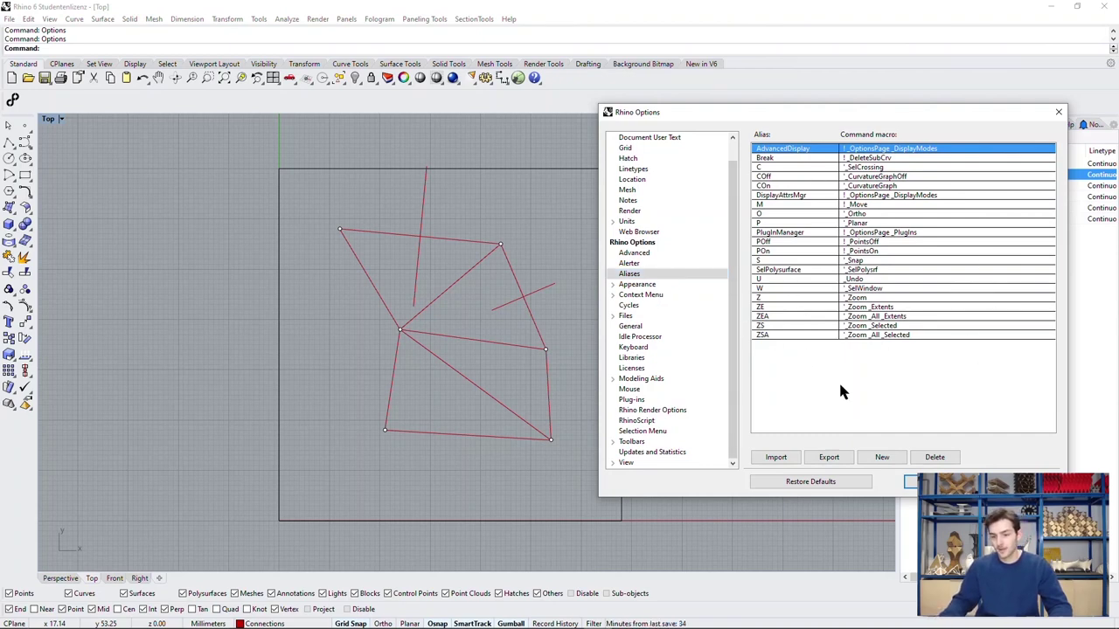
click(883, 457)
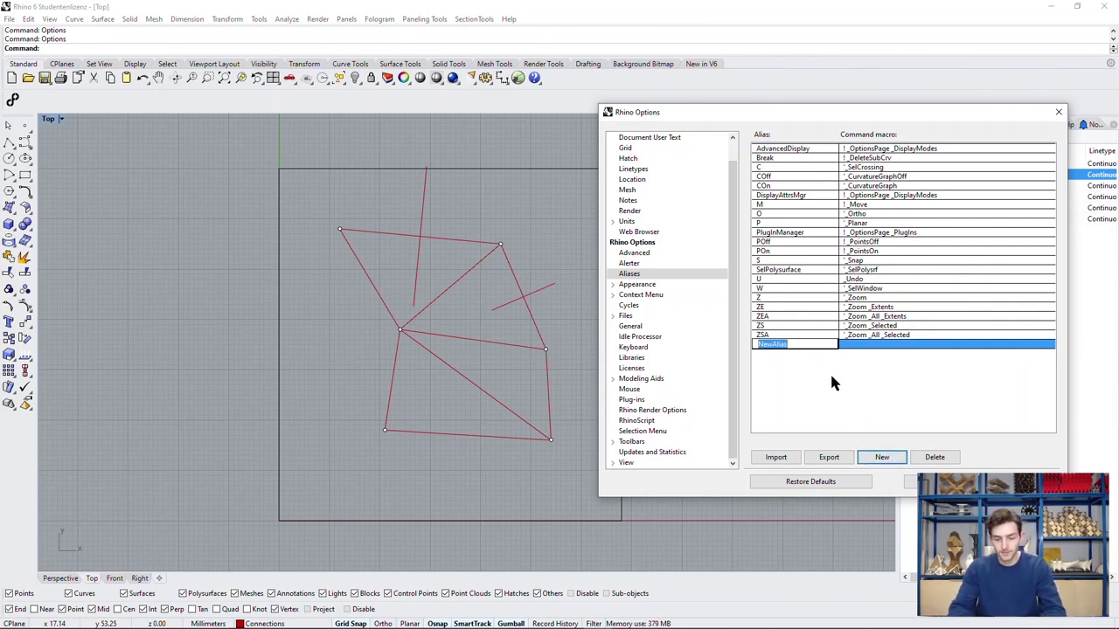
text(PERPS)
key(BackSpace)
key(BackSpace)
key(BackSpace)
key(BackSpace)
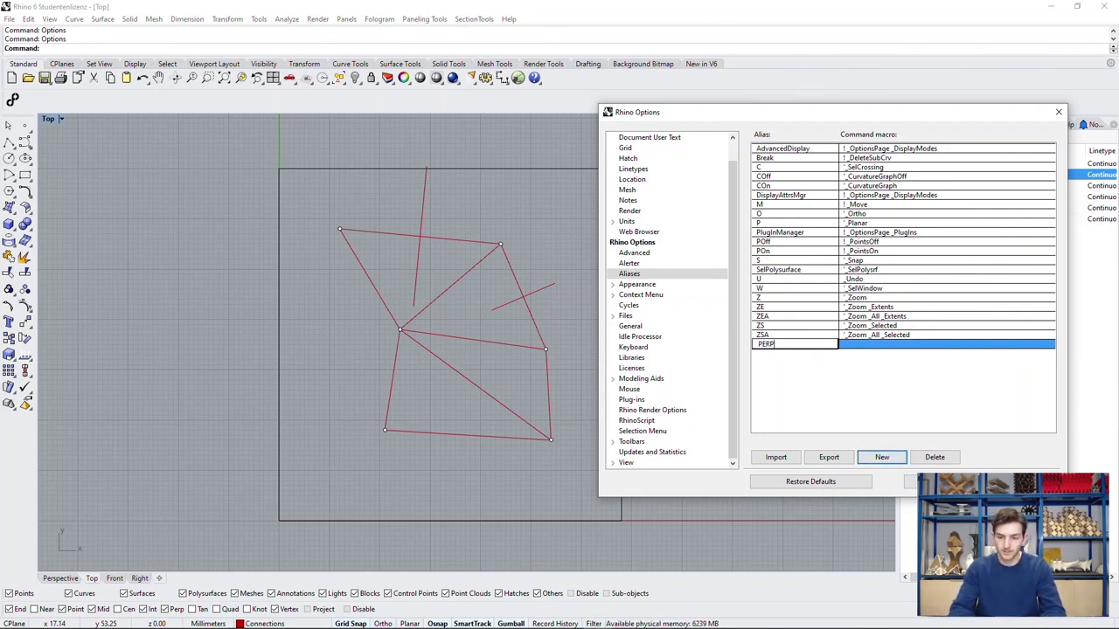
text(erp)
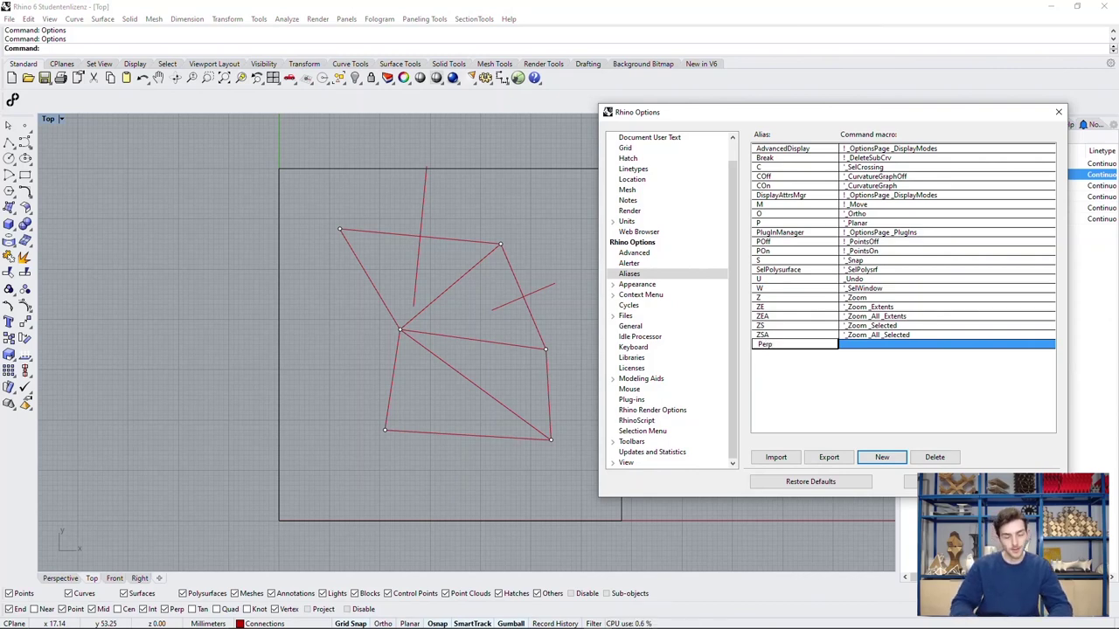
Step: Set the Perp alias macro to '_line p b o' and close the options
click(924, 346)
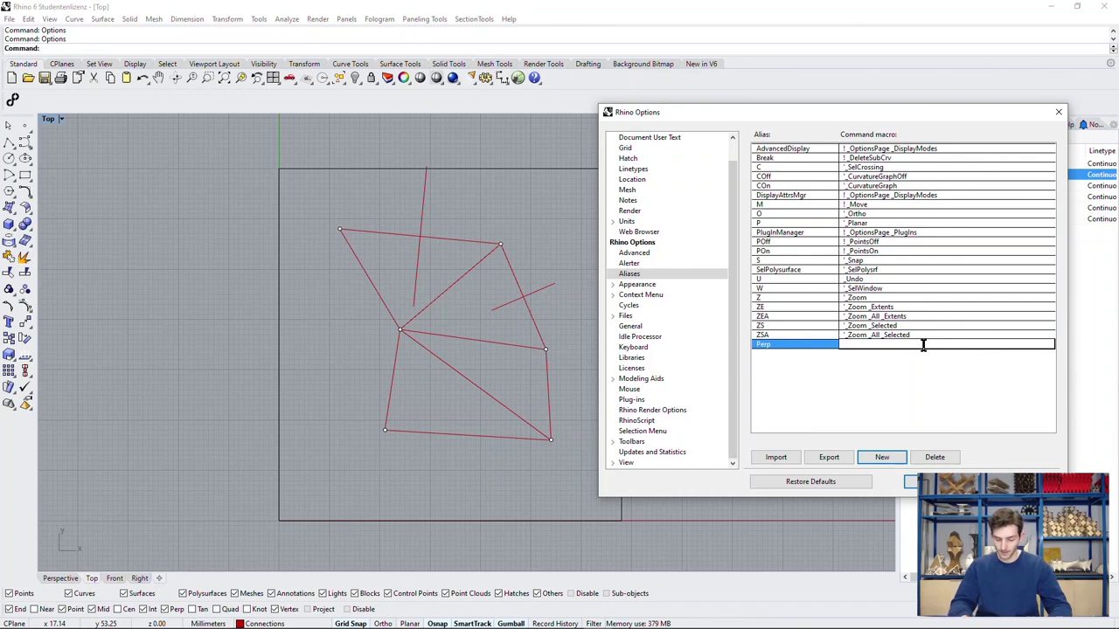
text(_line)
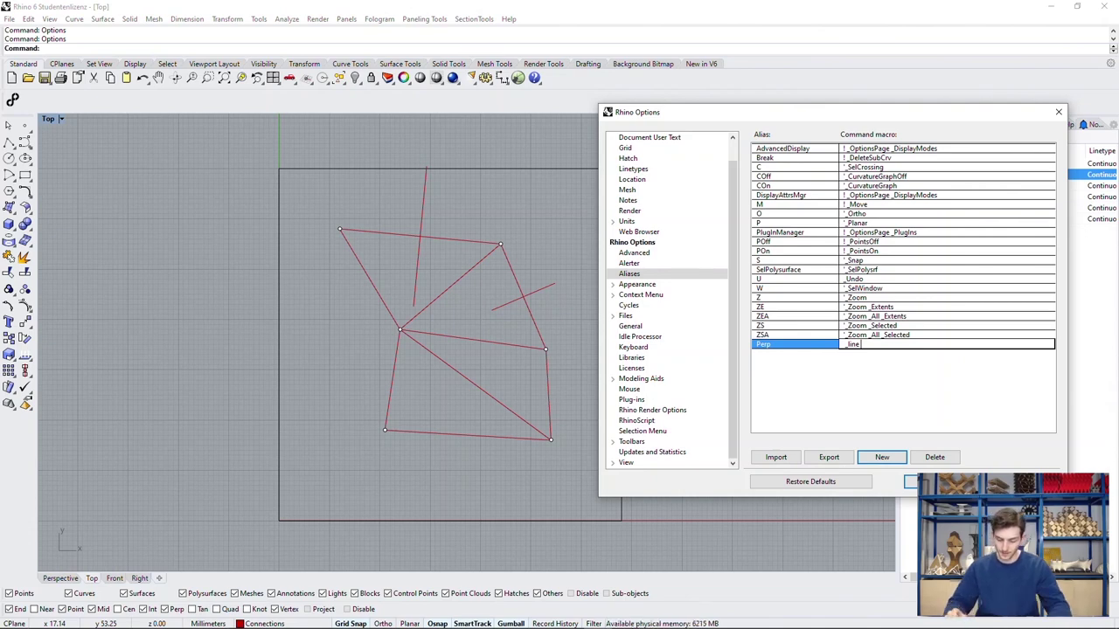
text(perp)
key(Return)
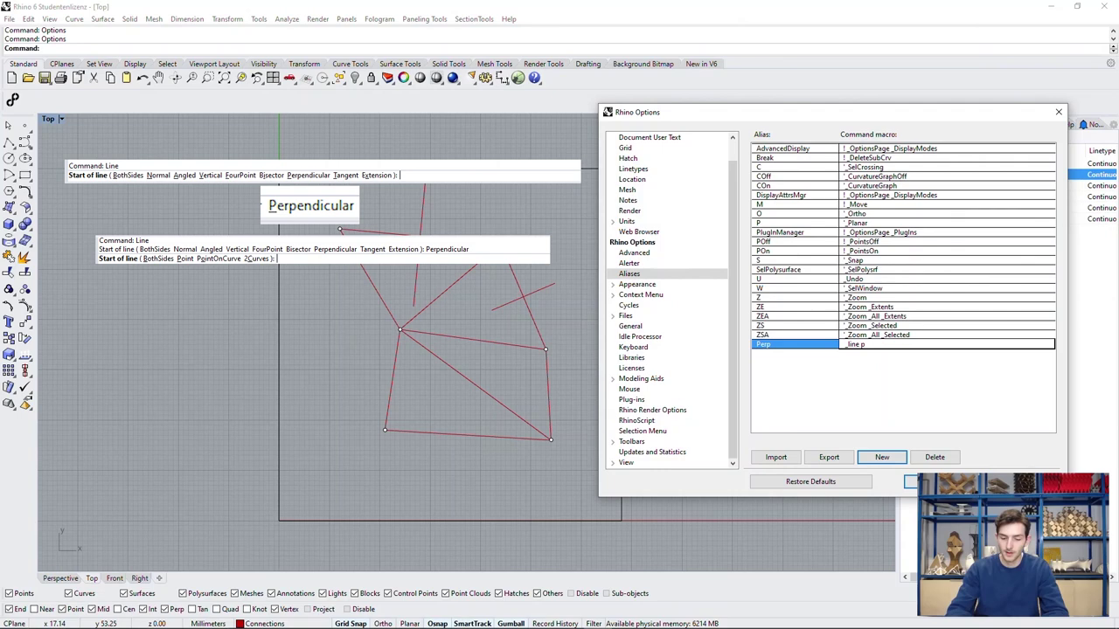
text(b)
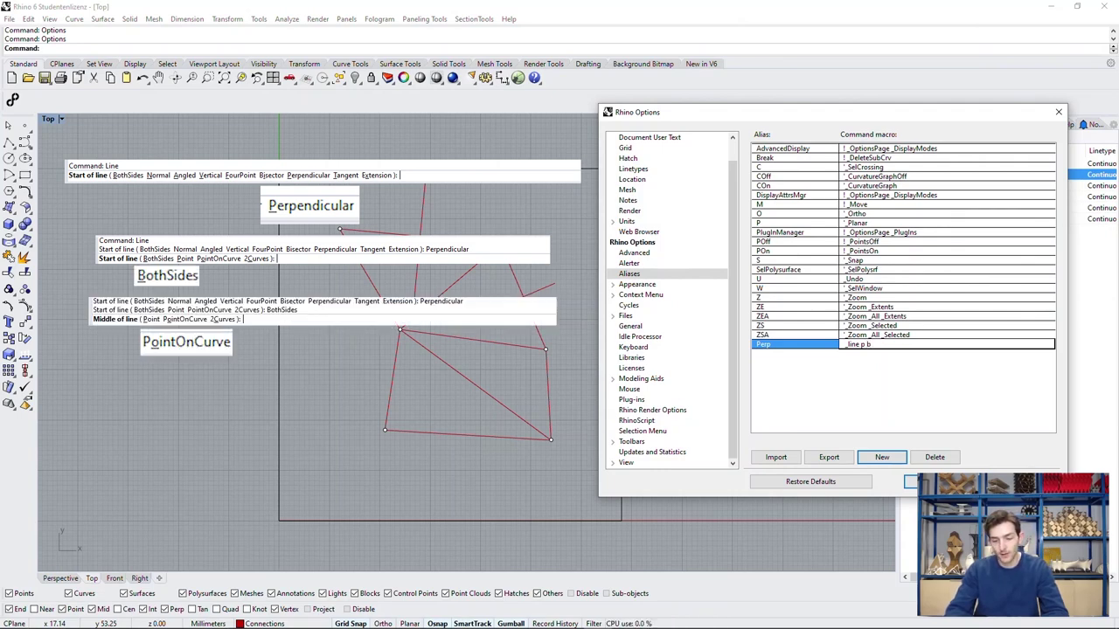
text( o)
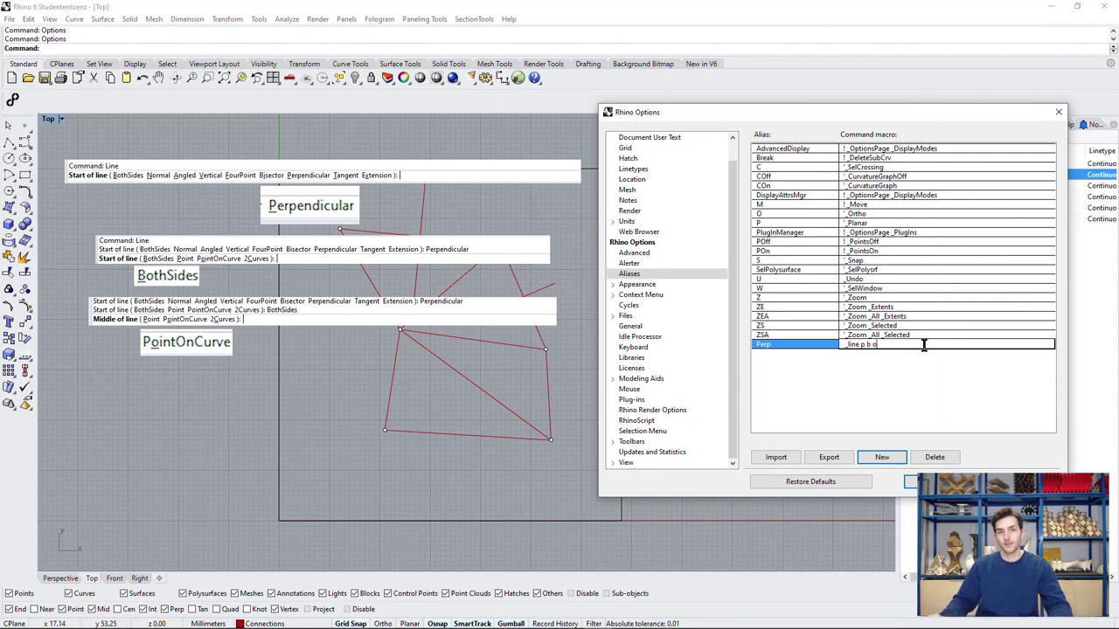
key(Return)
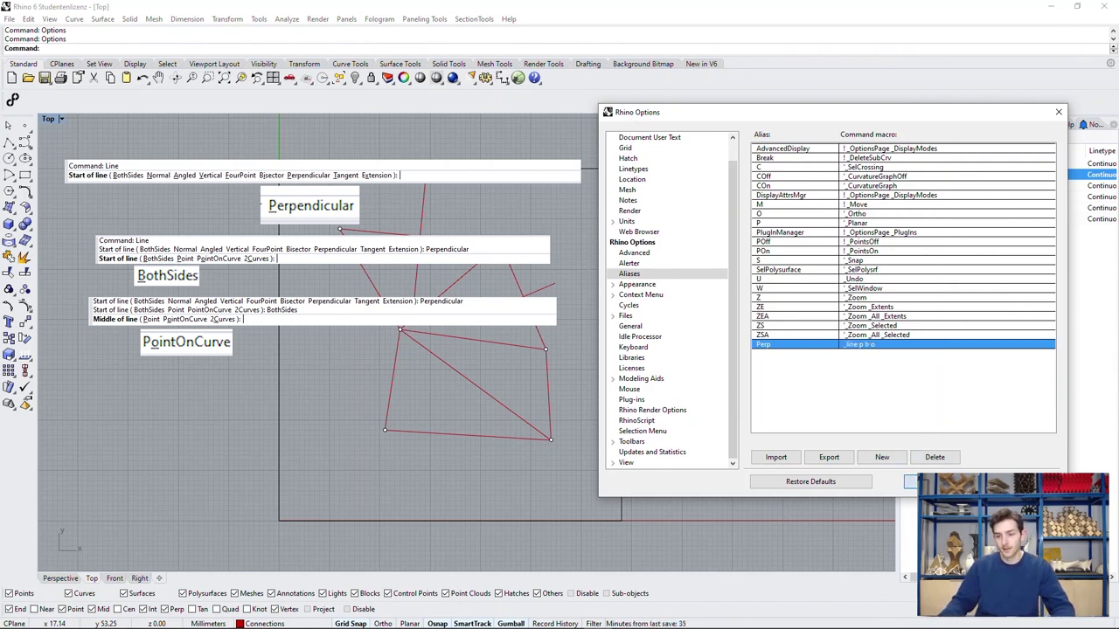
key(Return)
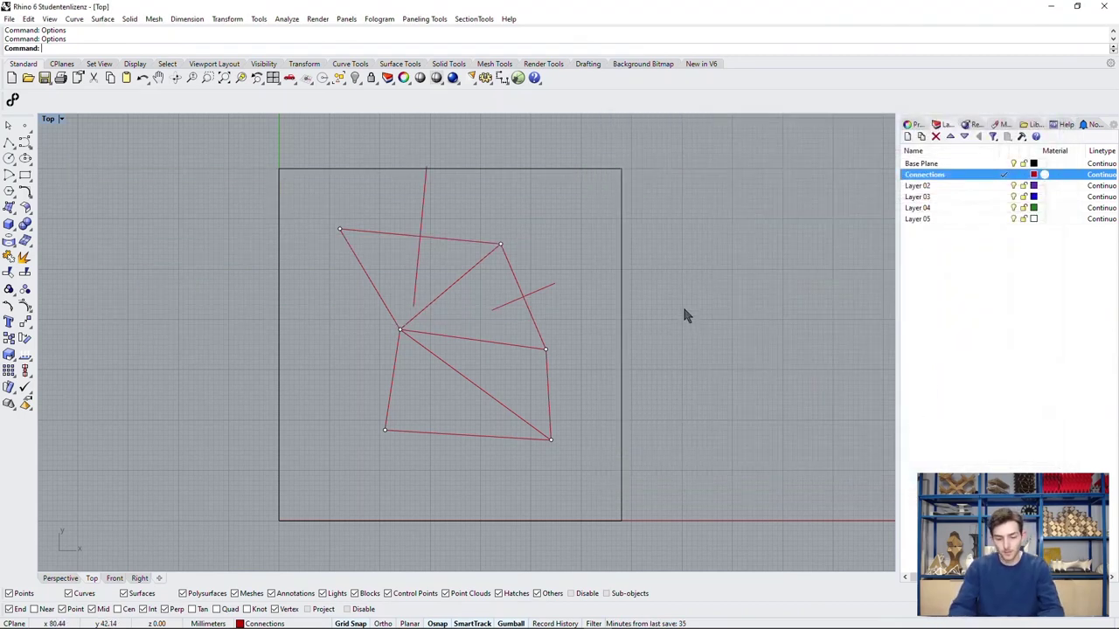
Step: Use the Perp alias to draw a bisector through the upper-left connection's midpoint
text(Perp)
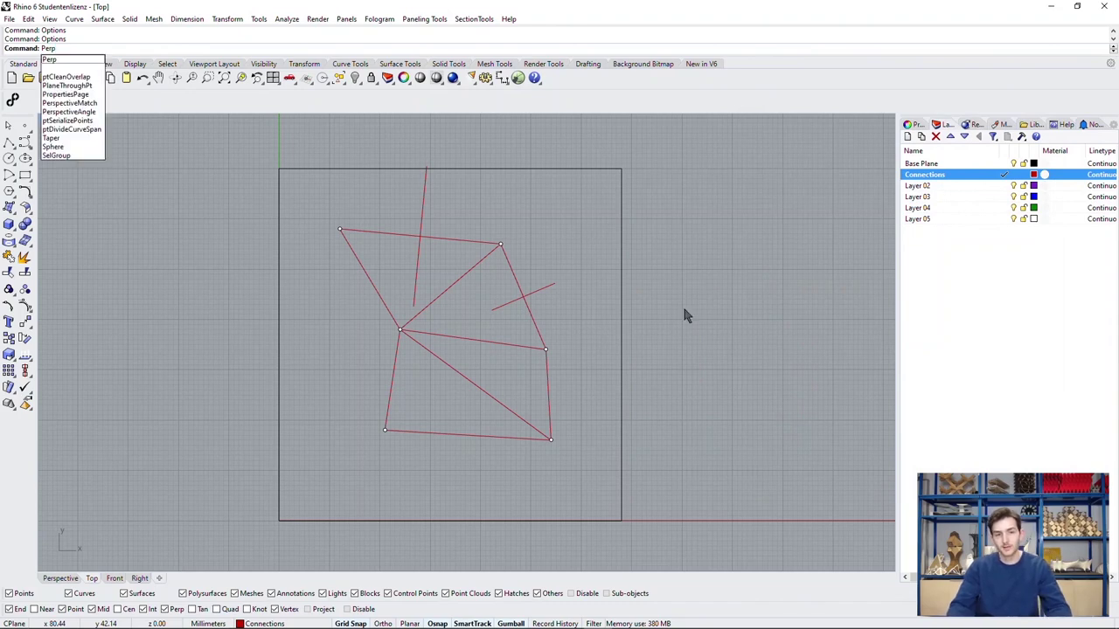
key(Return)
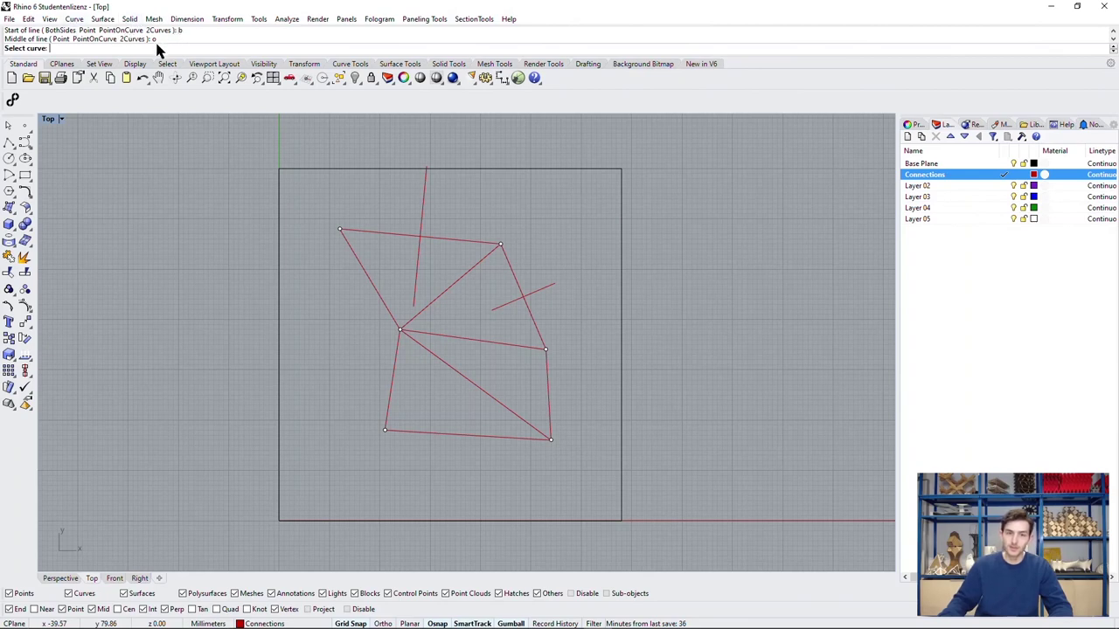
click(365, 271)
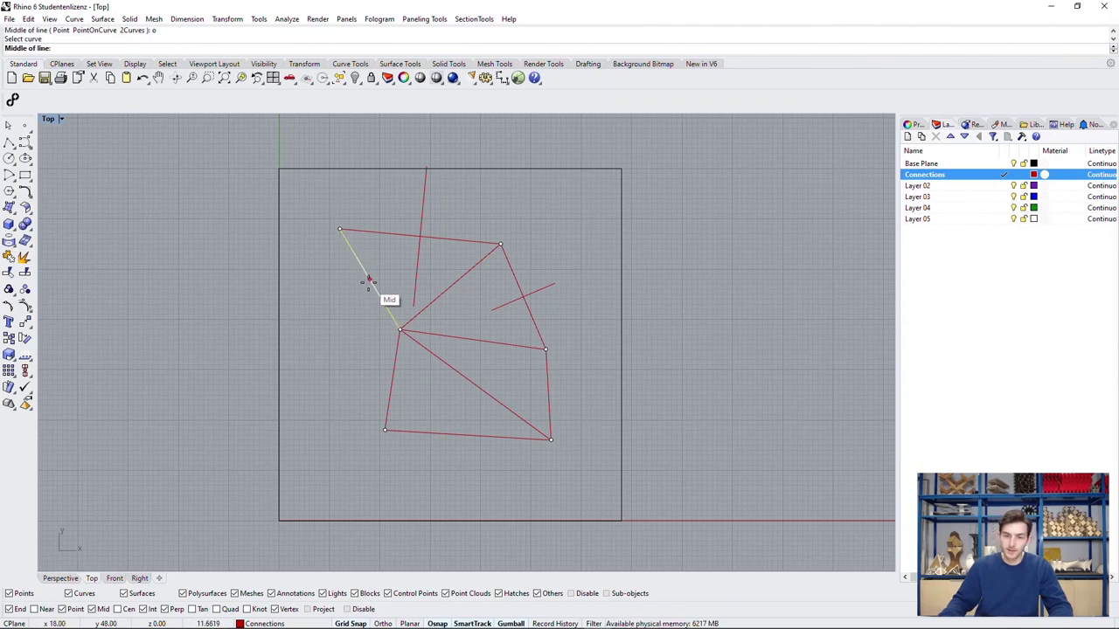
click(368, 280)
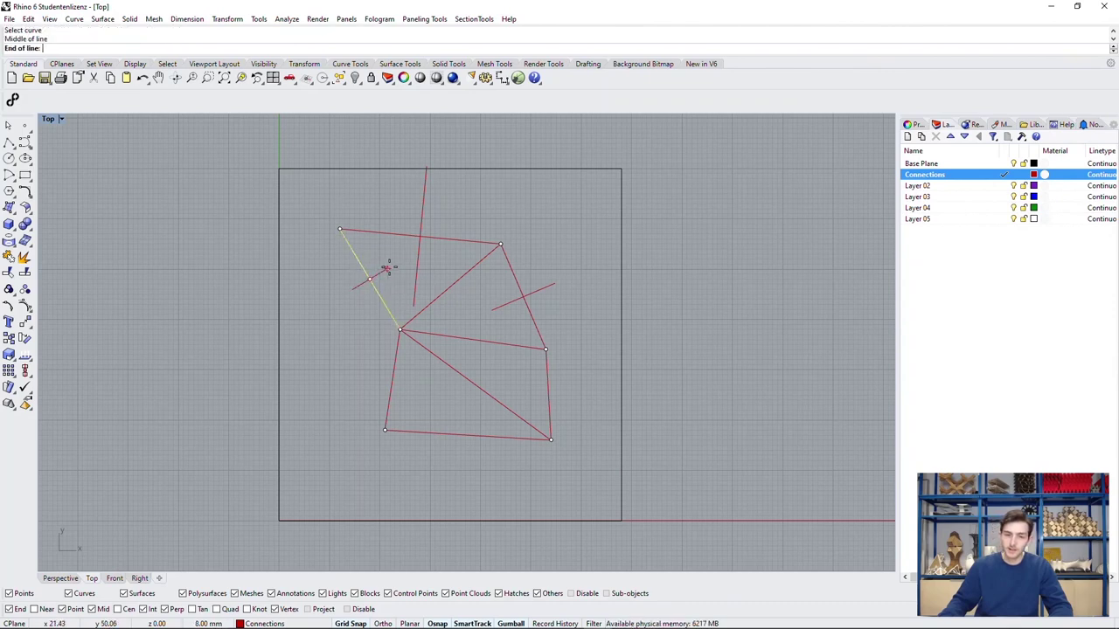
click(469, 221)
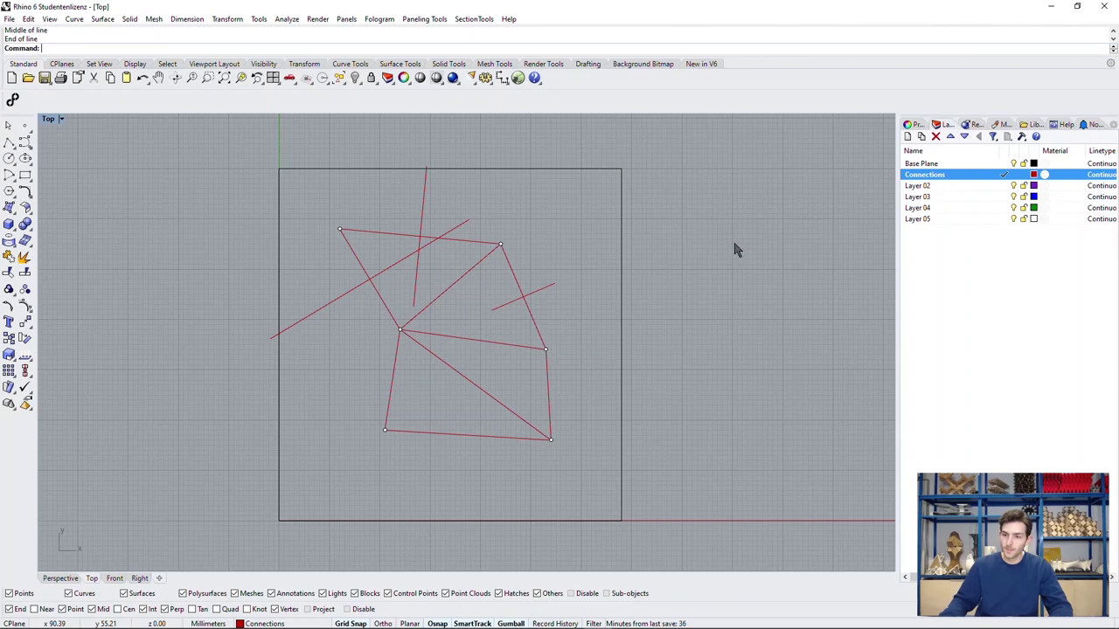
Step: Make Layer 02 current and rename it 'Voronoi'
double_click(953, 187)
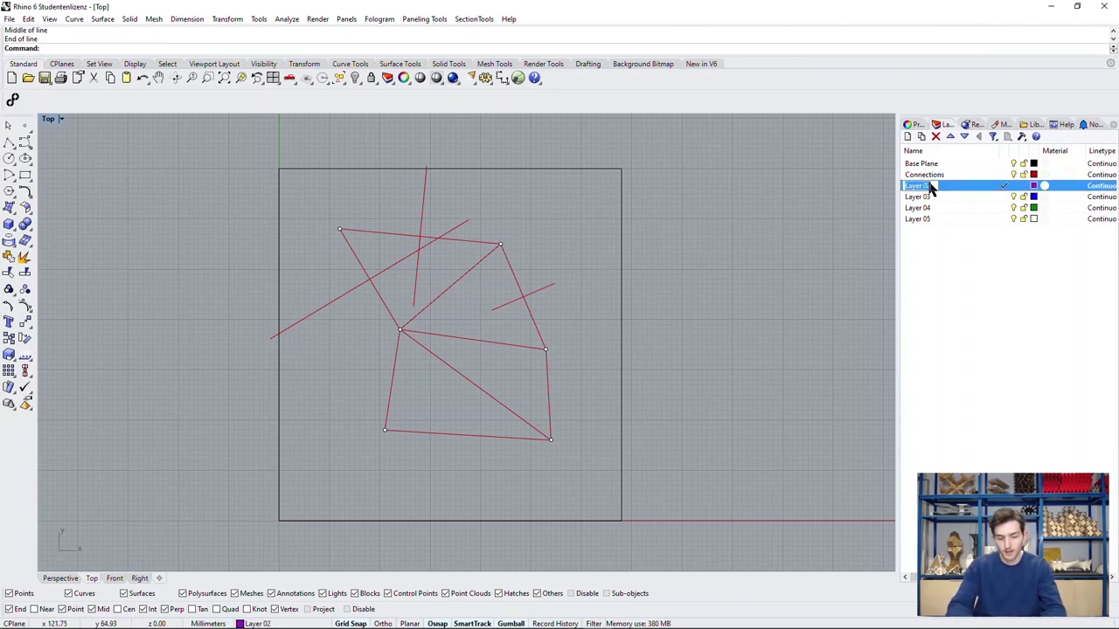
text(Voronoi)
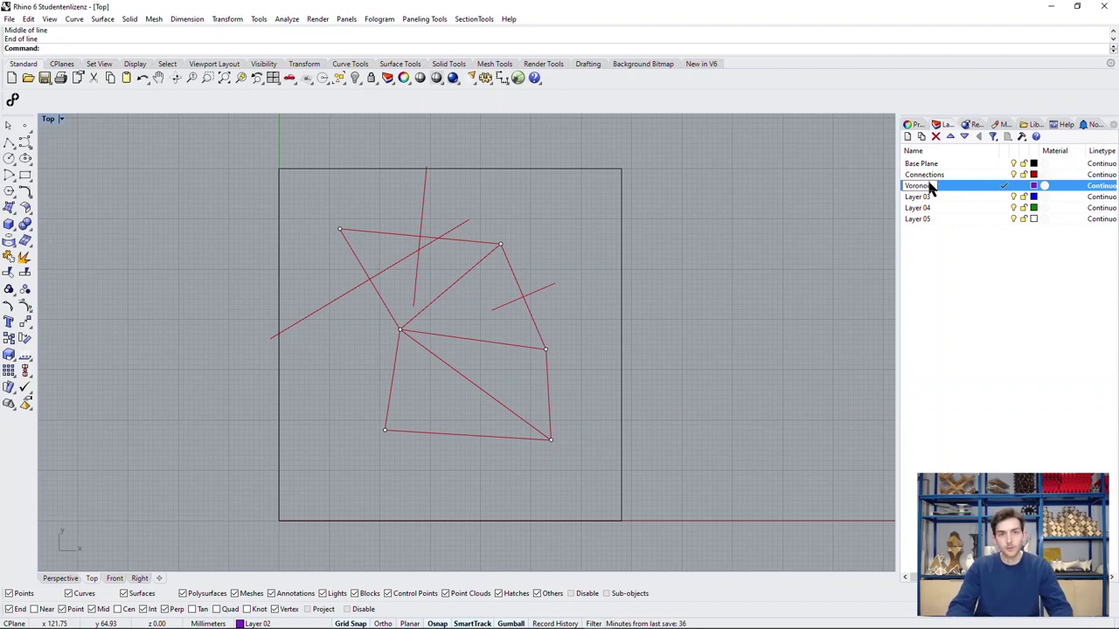
key(Return)
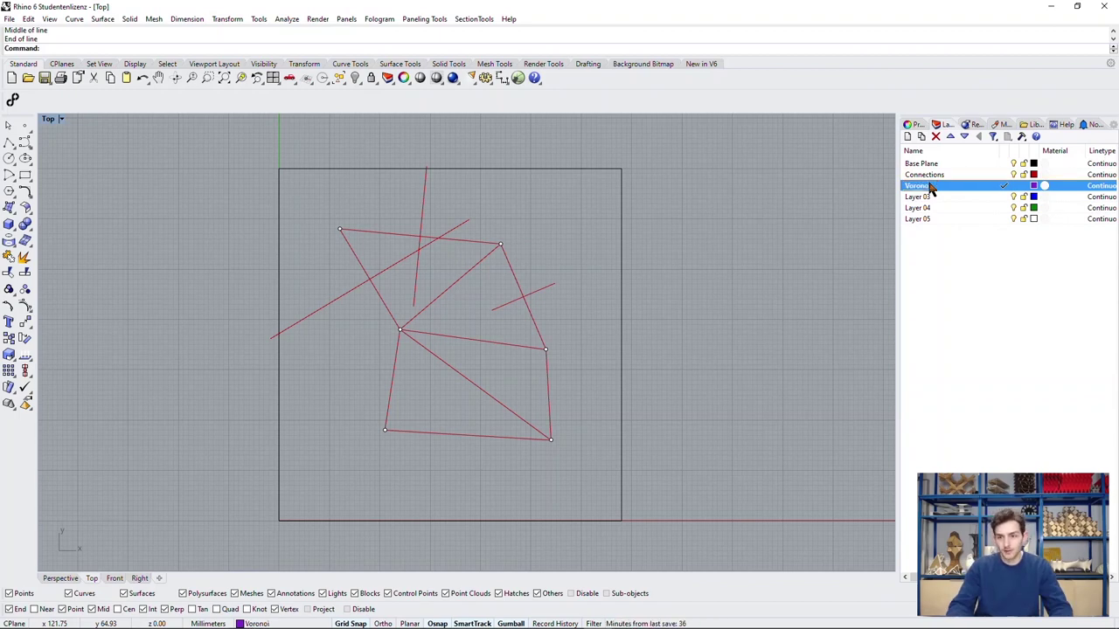
Step: Draw a closed polyline around the top-left cell via the top border, bisector intersection and left border
click(9, 142)
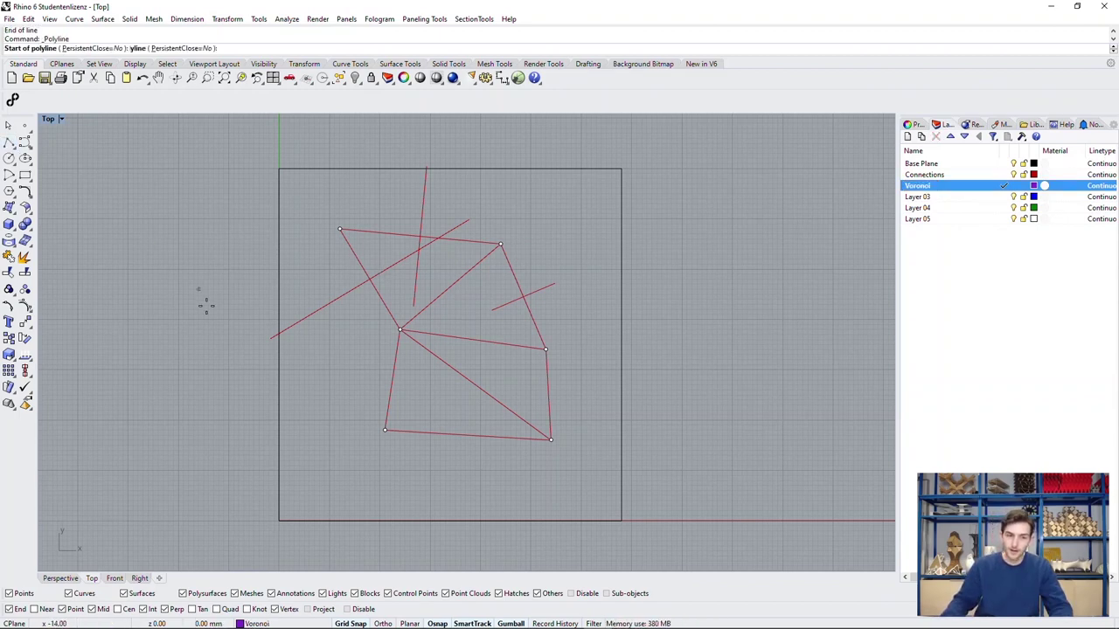
click(279, 168)
scroll(442, 175, up, 5)
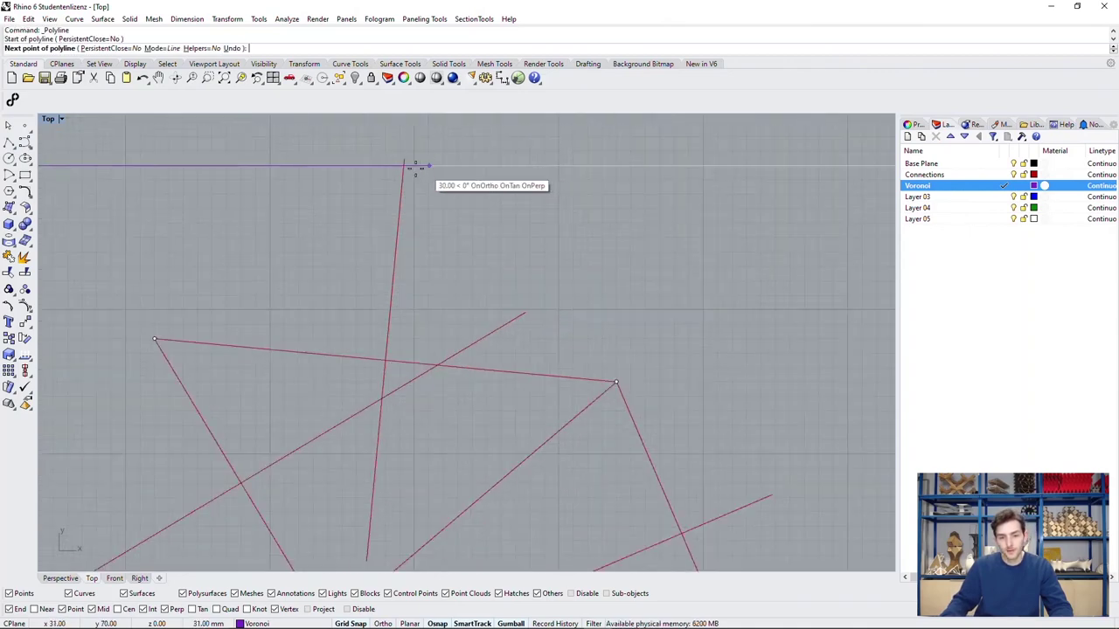
click(407, 166)
scroll(411, 168, down, 3)
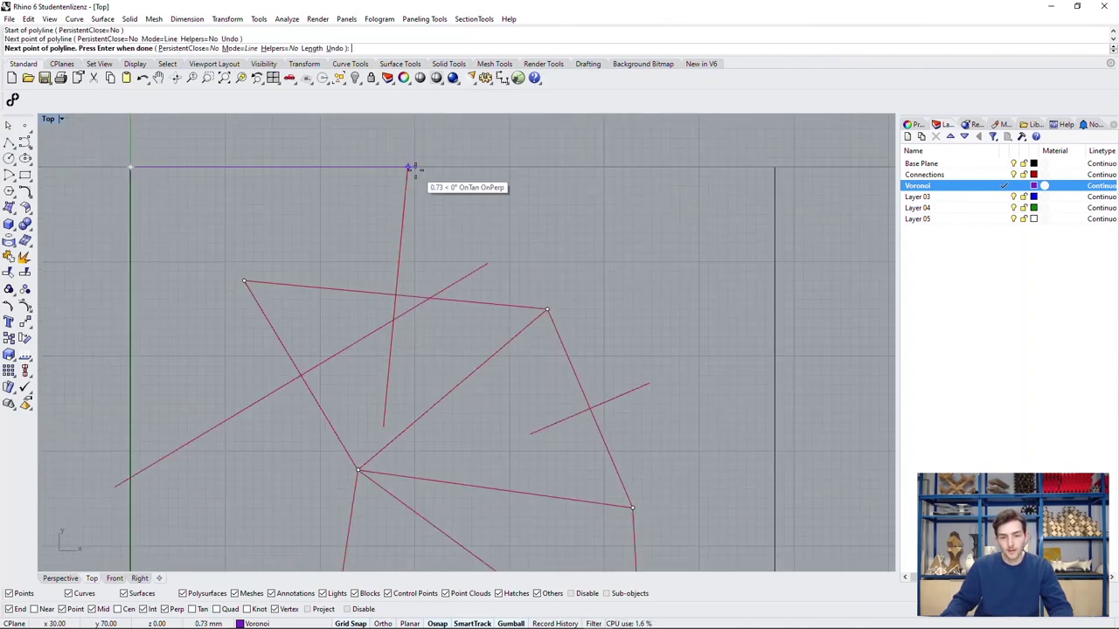
click(391, 321)
scroll(392, 320, down, 3)
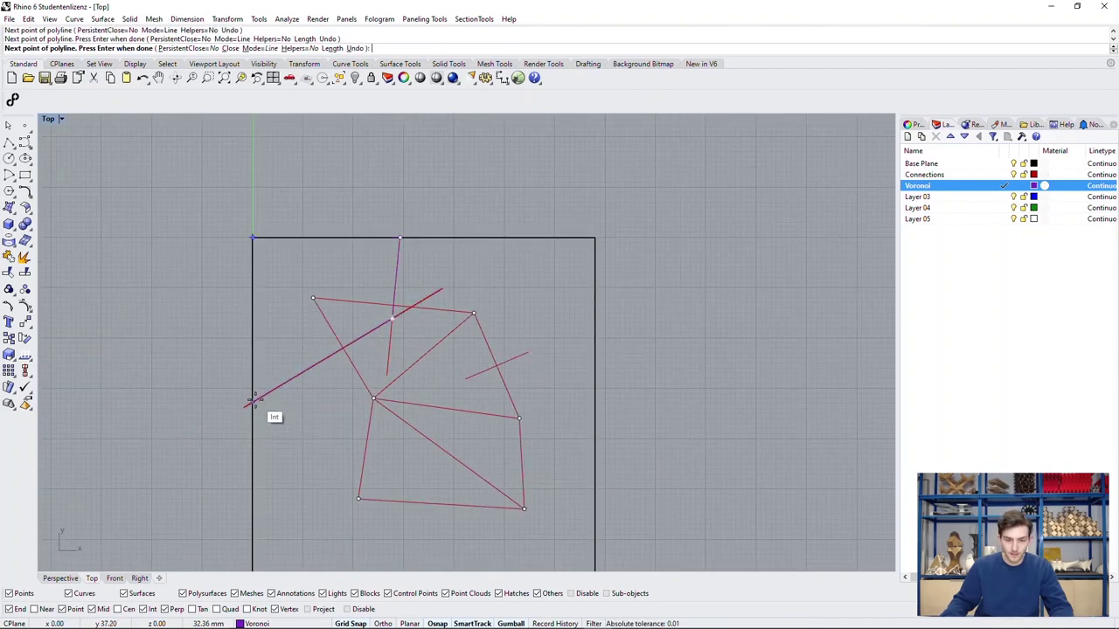
click(253, 401)
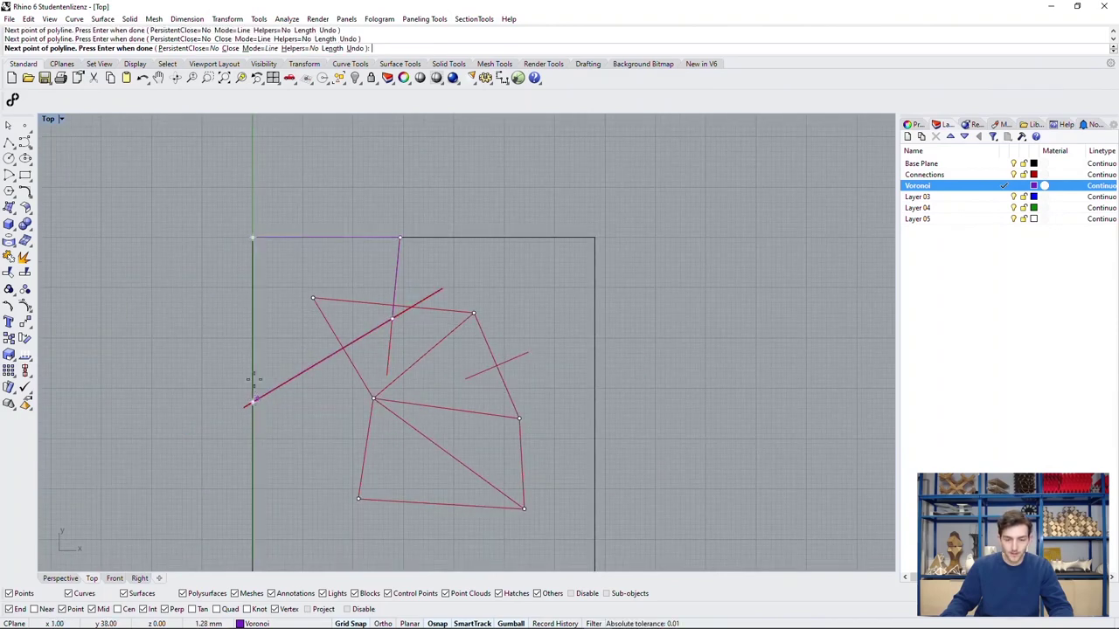
click(251, 238)
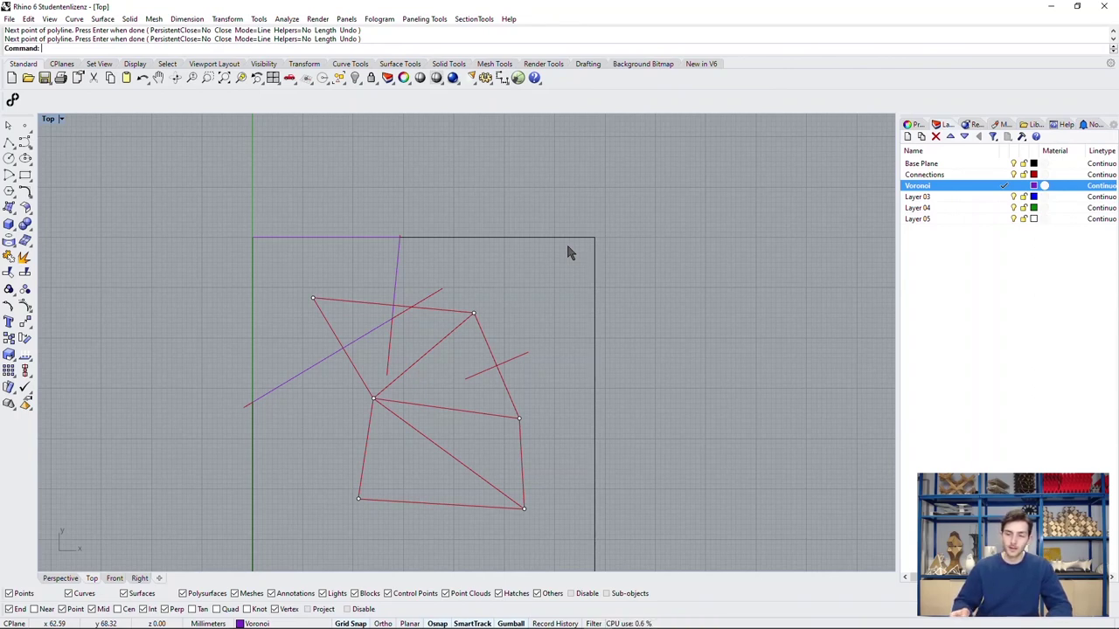
Step: Hide then restore the Connections layer's red lines, and make Connections the current layer
click(1014, 176)
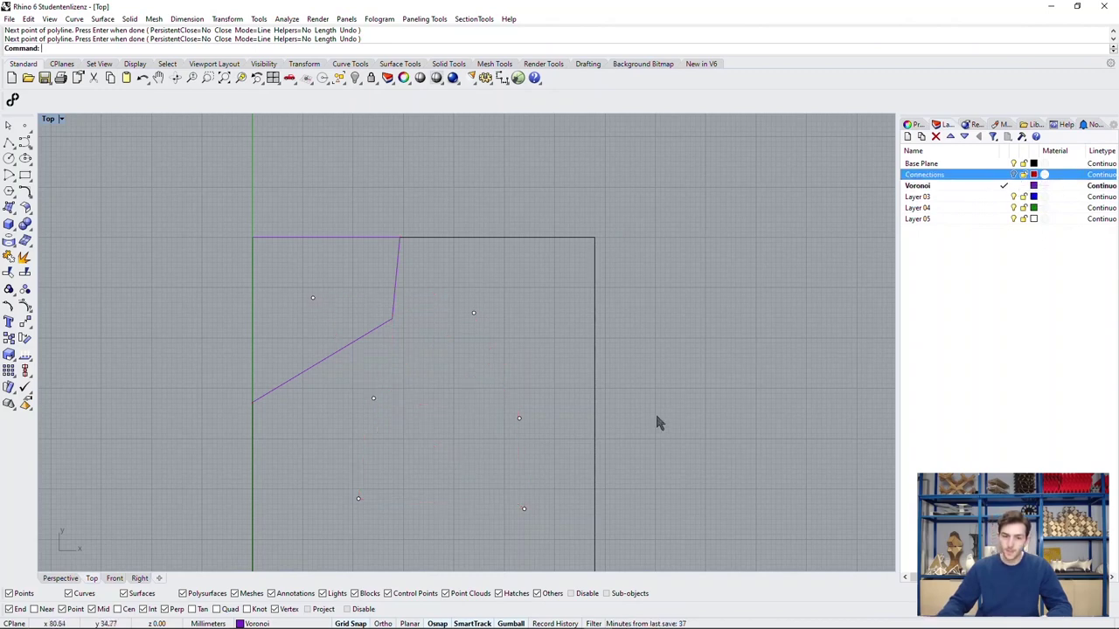
scroll(594, 385, down, 4)
right_drag(569, 355, 518, 325)
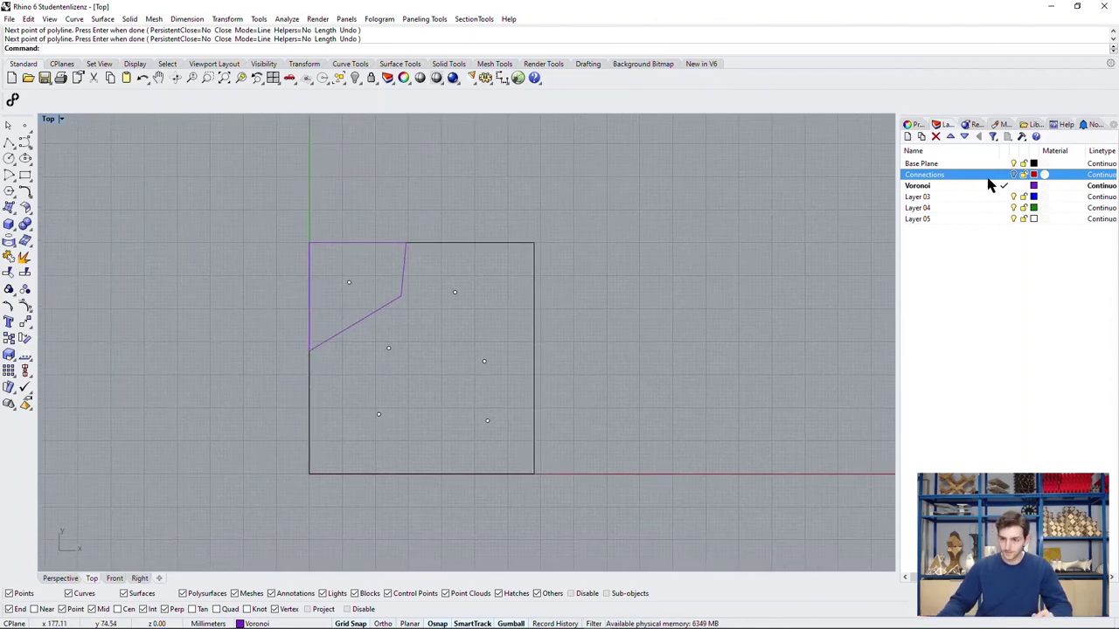
key(ctrl+y)
scroll(670, 352, up, 2)
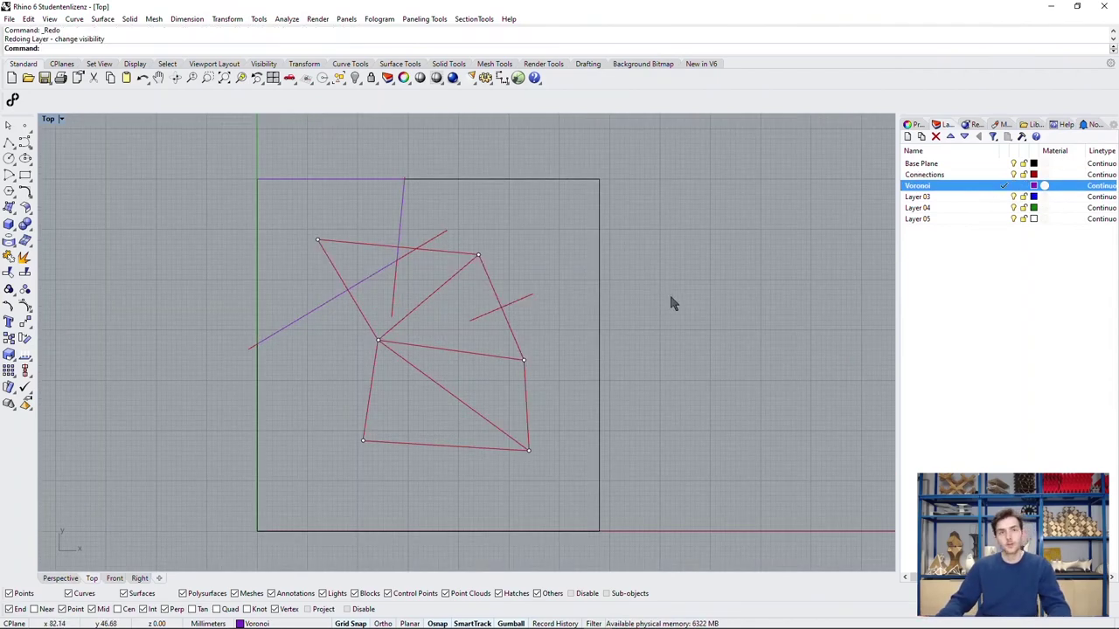
double_click(971, 175)
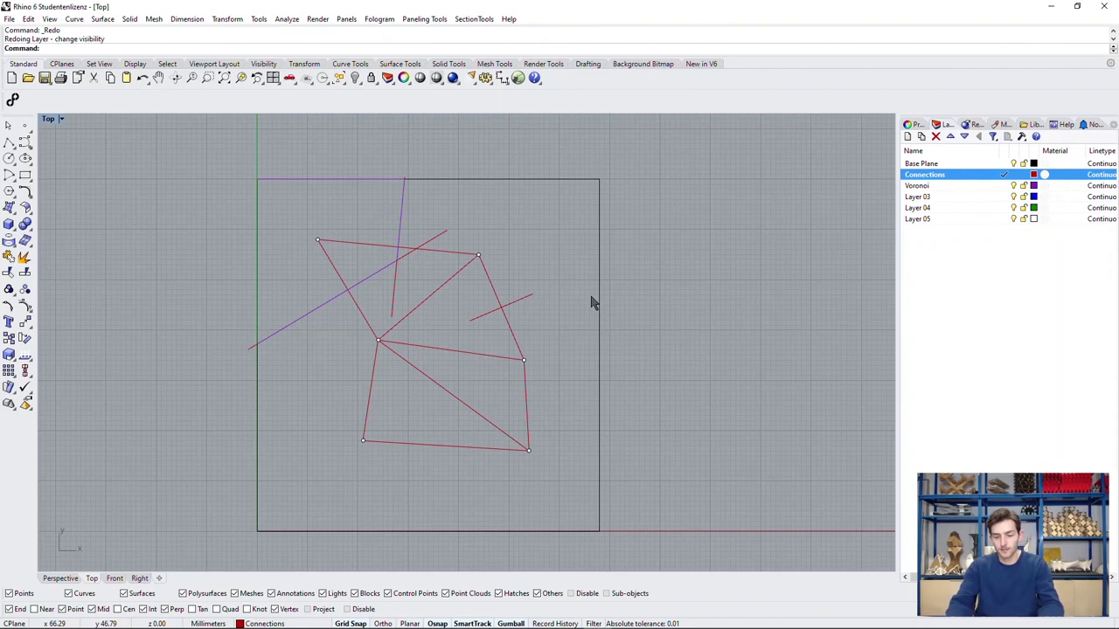
Step: With Perp, draw a bisector through the midpoint of the centre-to-upper-right connection
text(Perp)
key(Return)
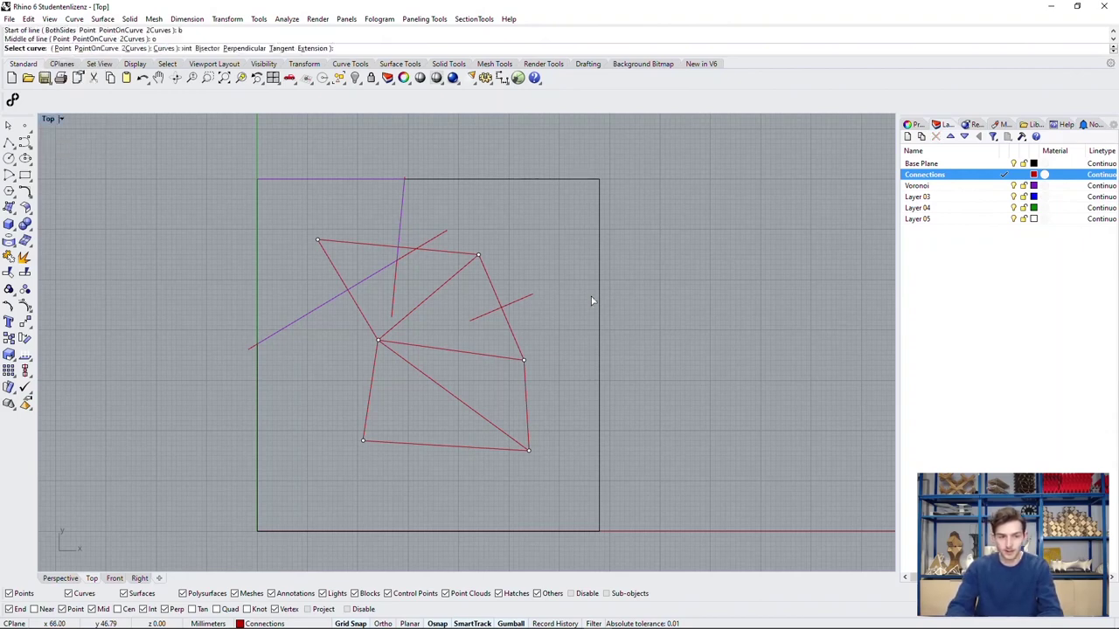
text(o)
key(Return)
click(433, 294)
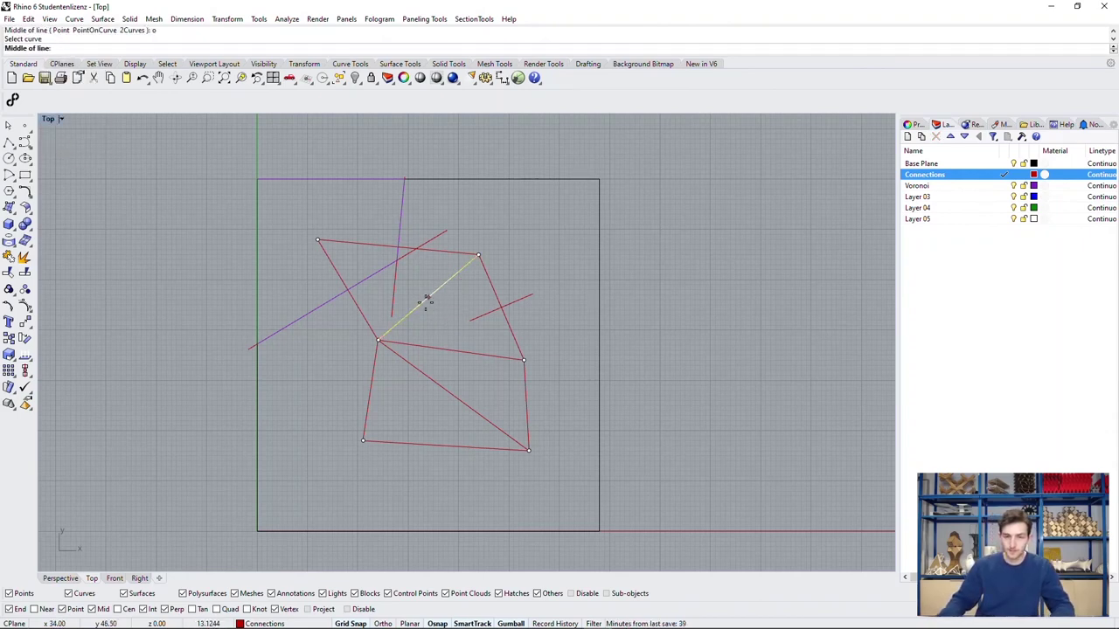
click(429, 298)
click(472, 346)
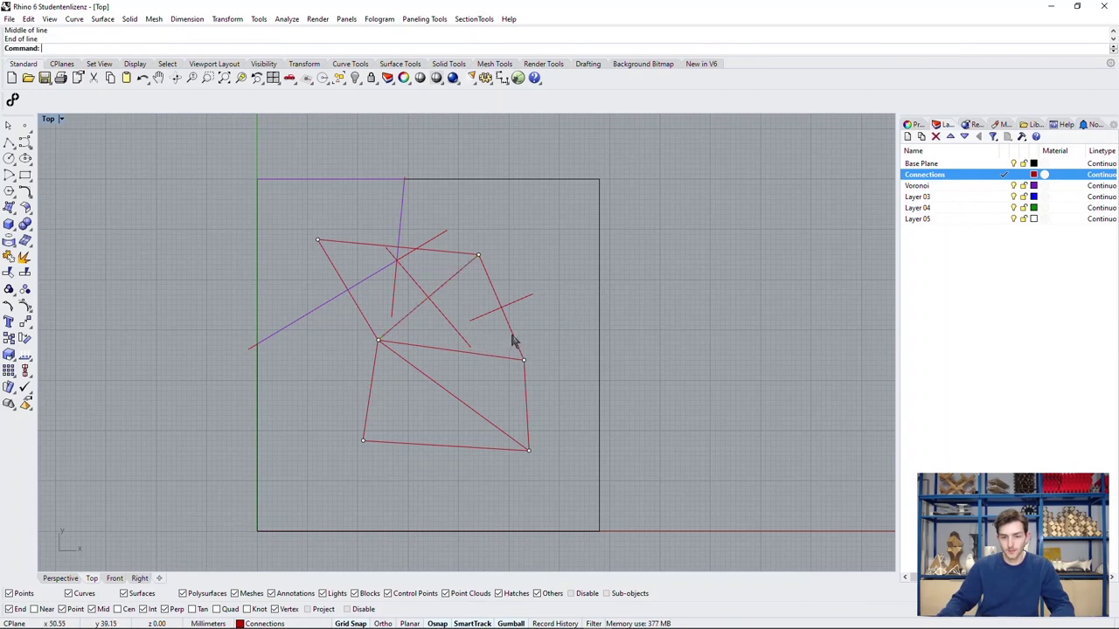
Step: Draw a second bisector through the midpoint of the upper-right to right connection
key(Return)
text(o)
key(Return)
click(503, 309)
click(502, 311)
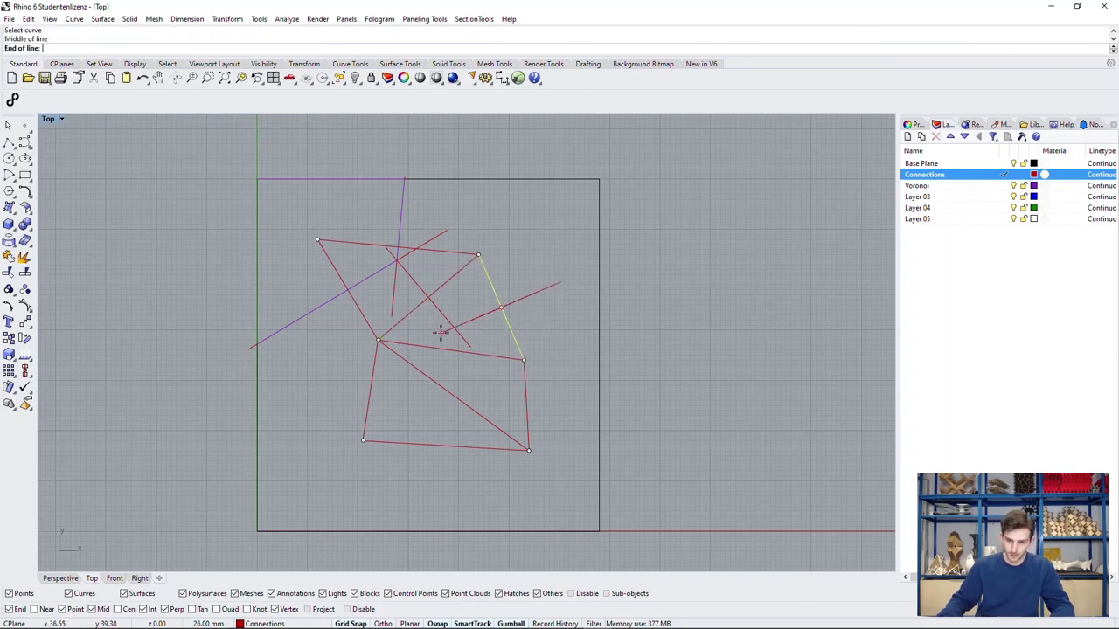
click(399, 349)
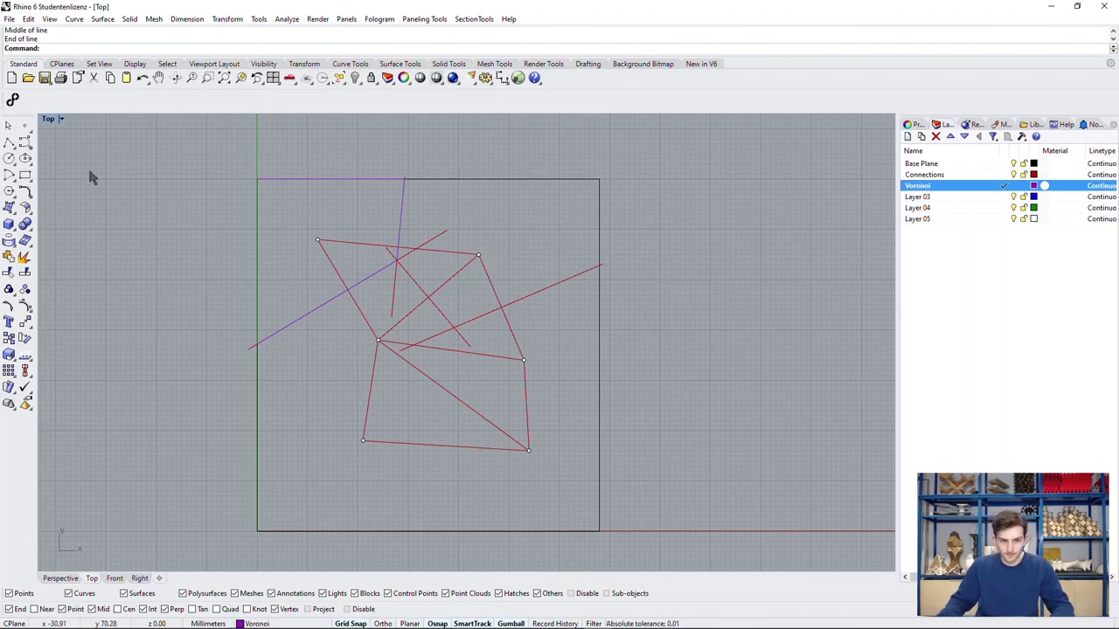
Step: Start a Polyline at the top edge's midpoint, then discard the misplaced start
click(9, 142)
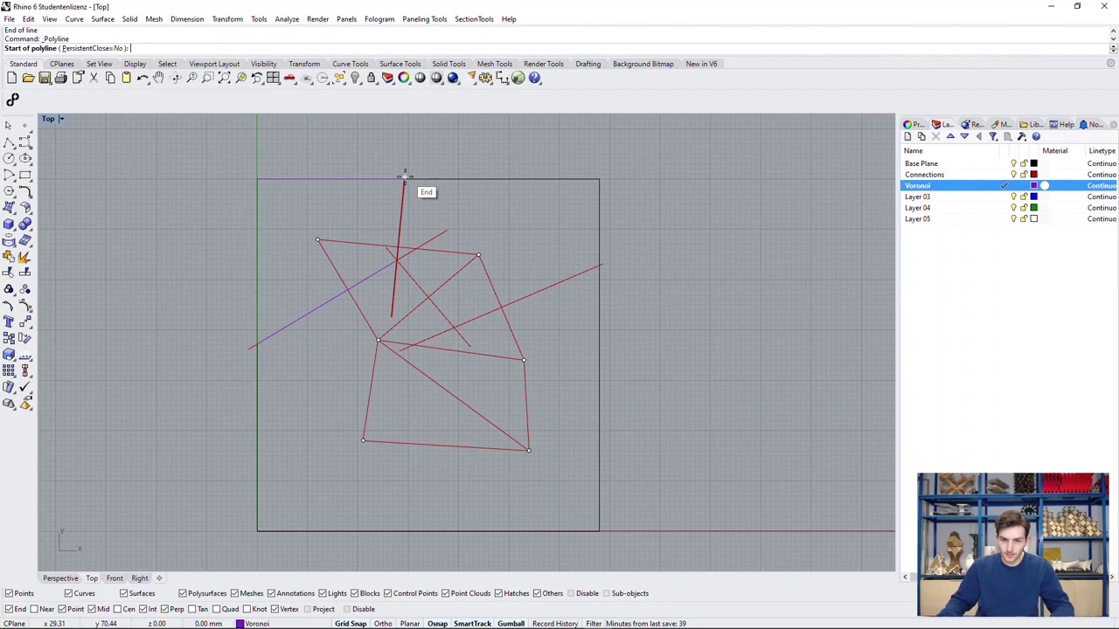
scroll(405, 178, up, 4)
scroll(437, 186, down, 4)
click(434, 186)
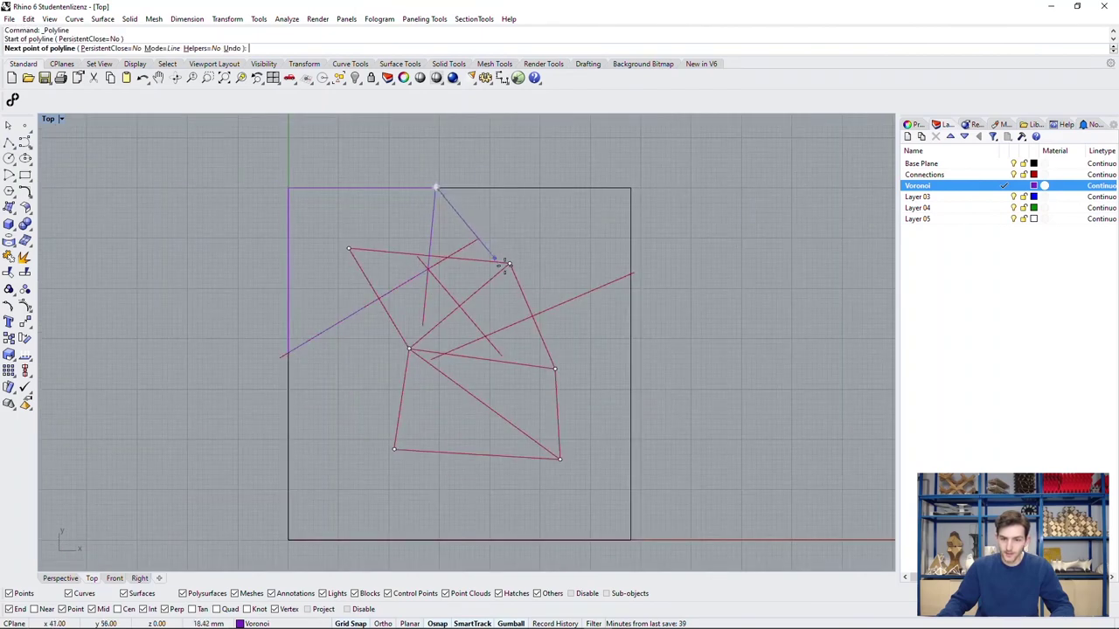
scroll(450, 189, up, 4)
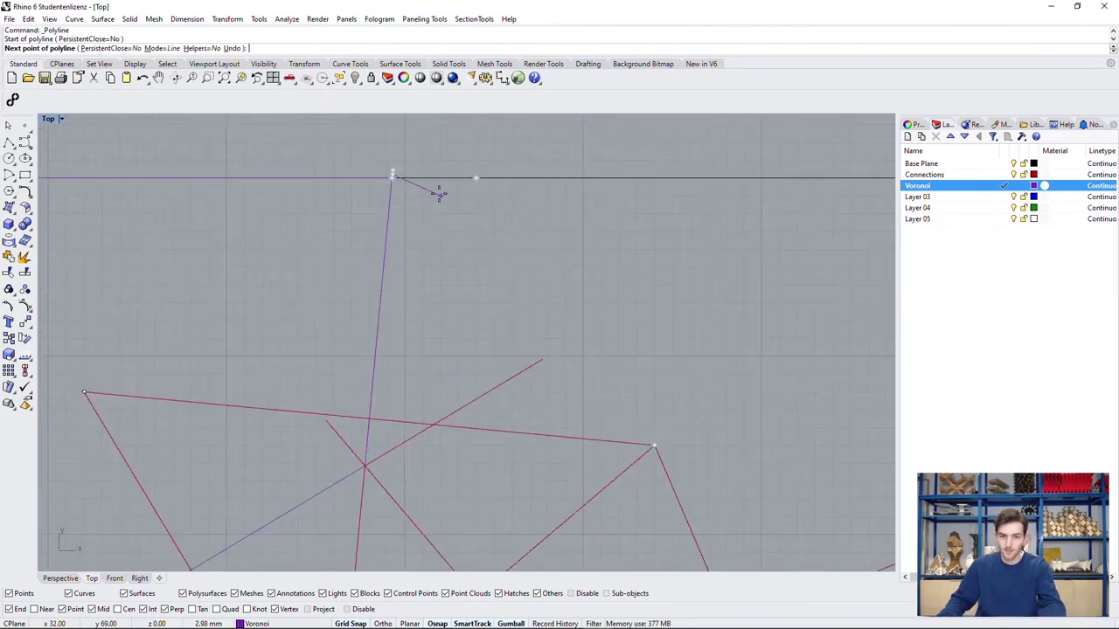
key(Return)
key(Return)
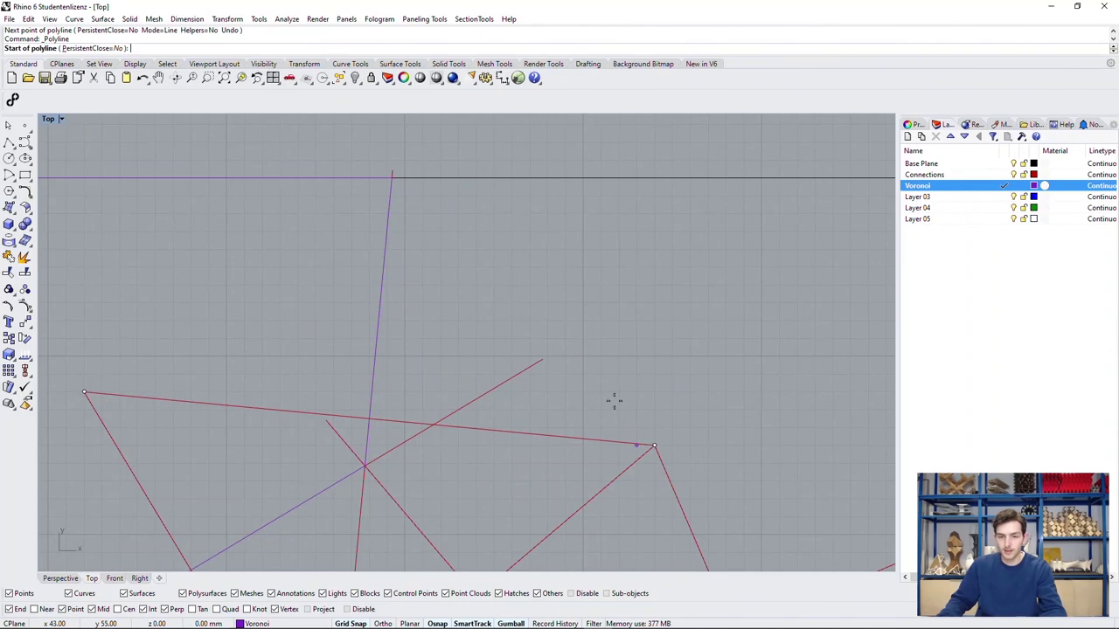
Step: Trace the cell from the purple line's top end through two bisector intersections, right edge, top-right corner
click(391, 179)
scroll(391, 180, down, 4)
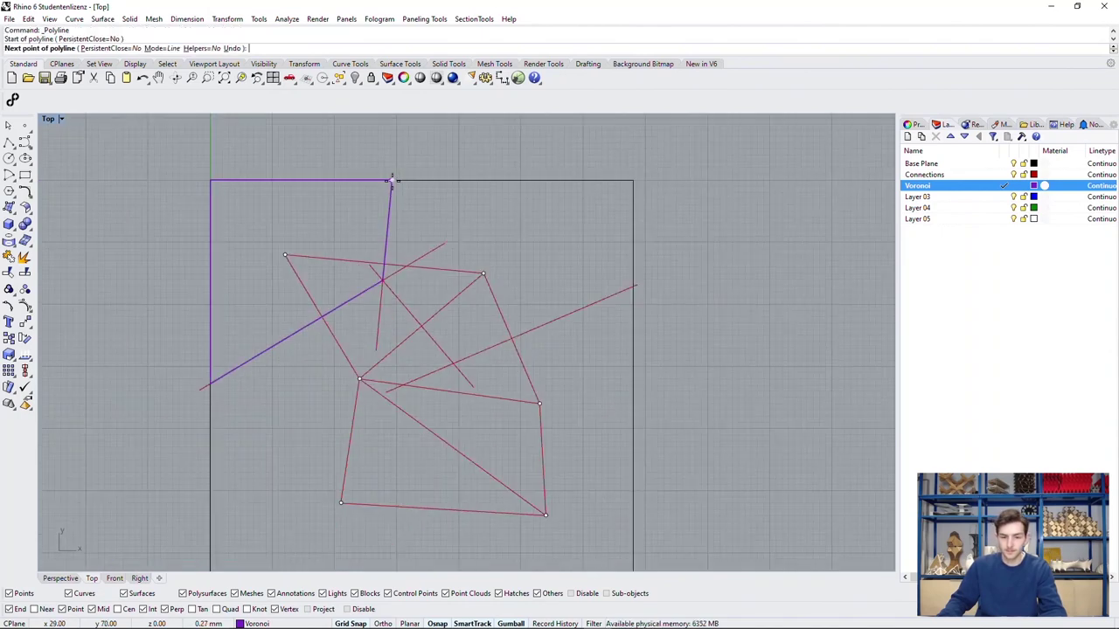
click(383, 280)
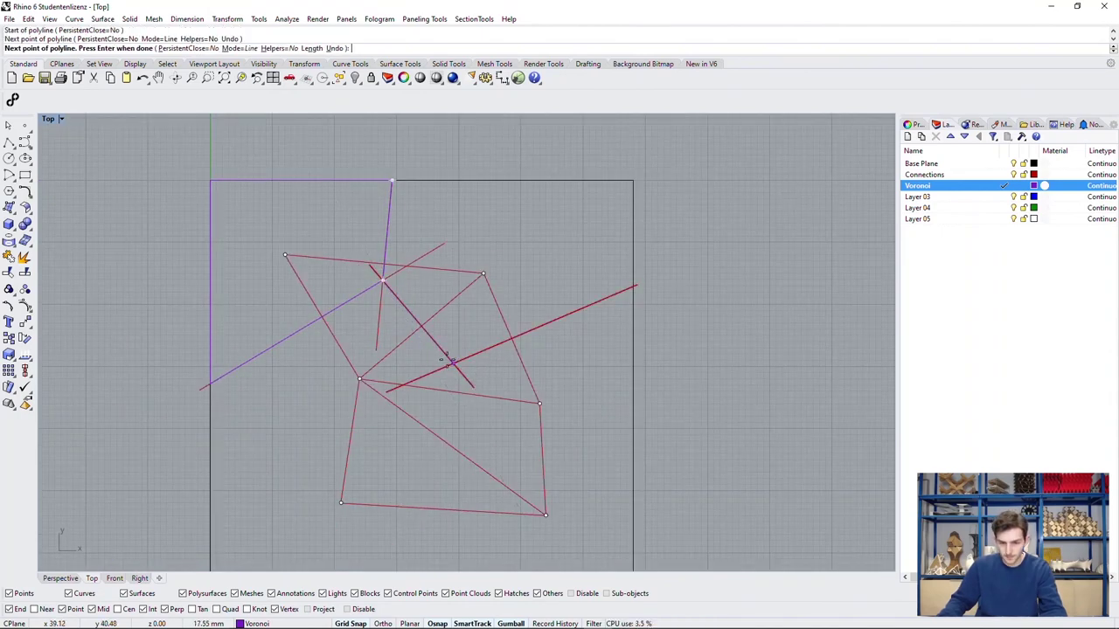
click(451, 363)
scroll(619, 288, up, 4)
click(637, 286)
scroll(637, 287, down, 4)
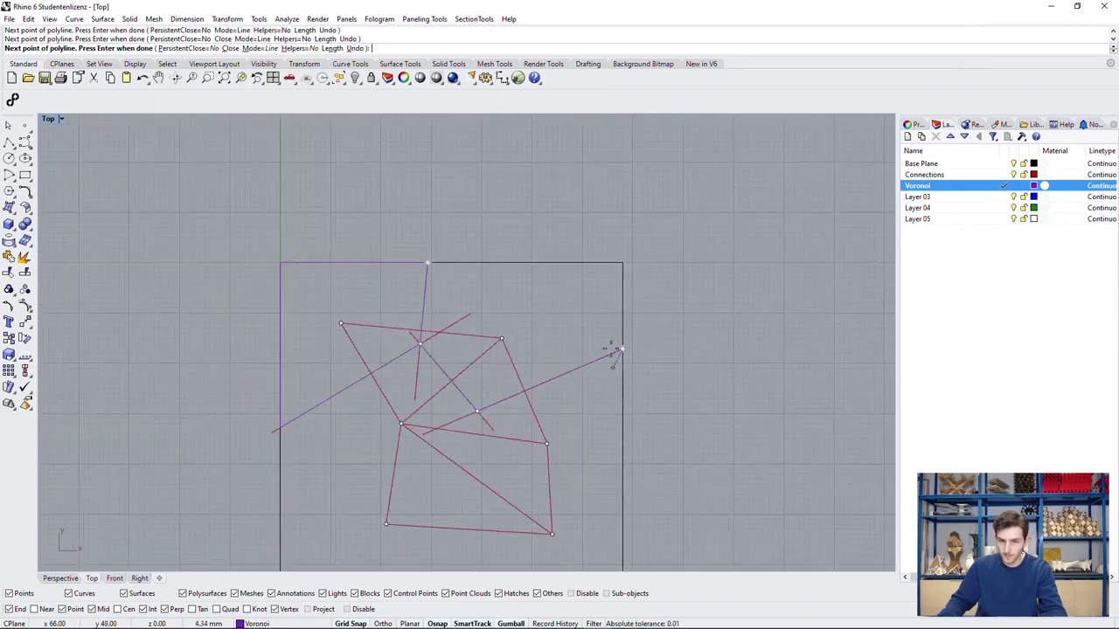
click(623, 262)
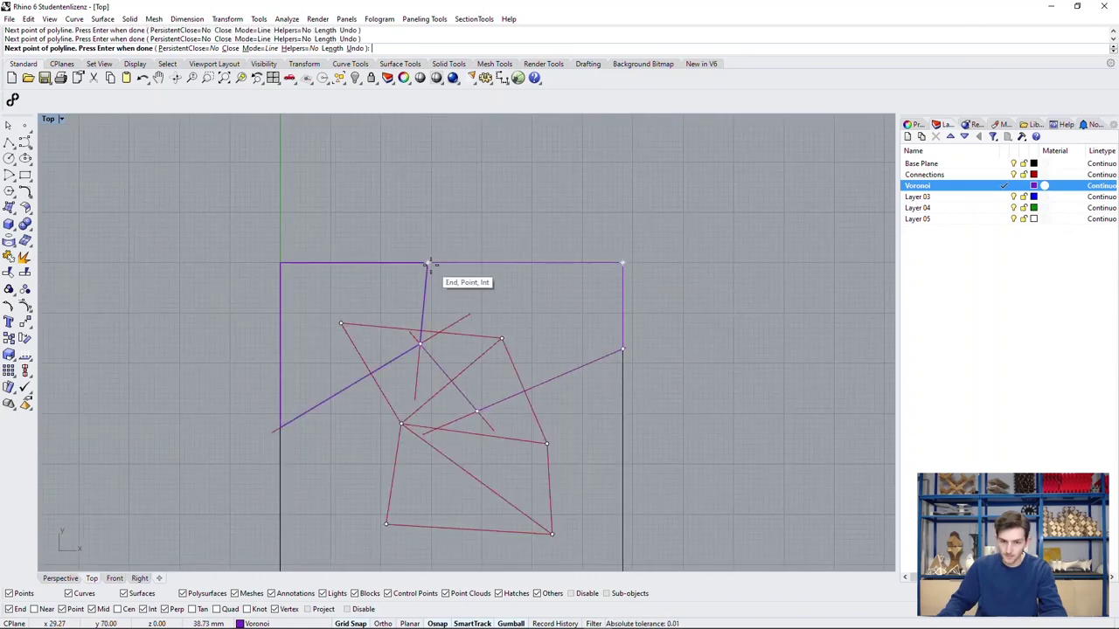
click(428, 262)
key(Return)
right_drag(722, 295, 712, 247)
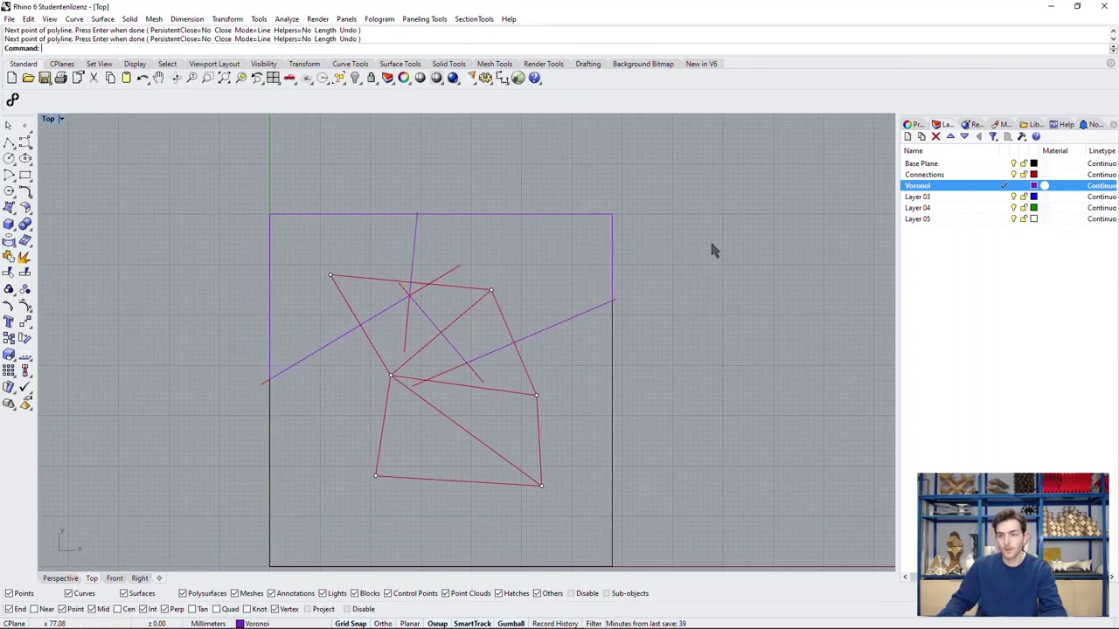
Step: On the Connections layer, draw a BothSides bisector through the long lower diagonal's midpoint
double_click(956, 174)
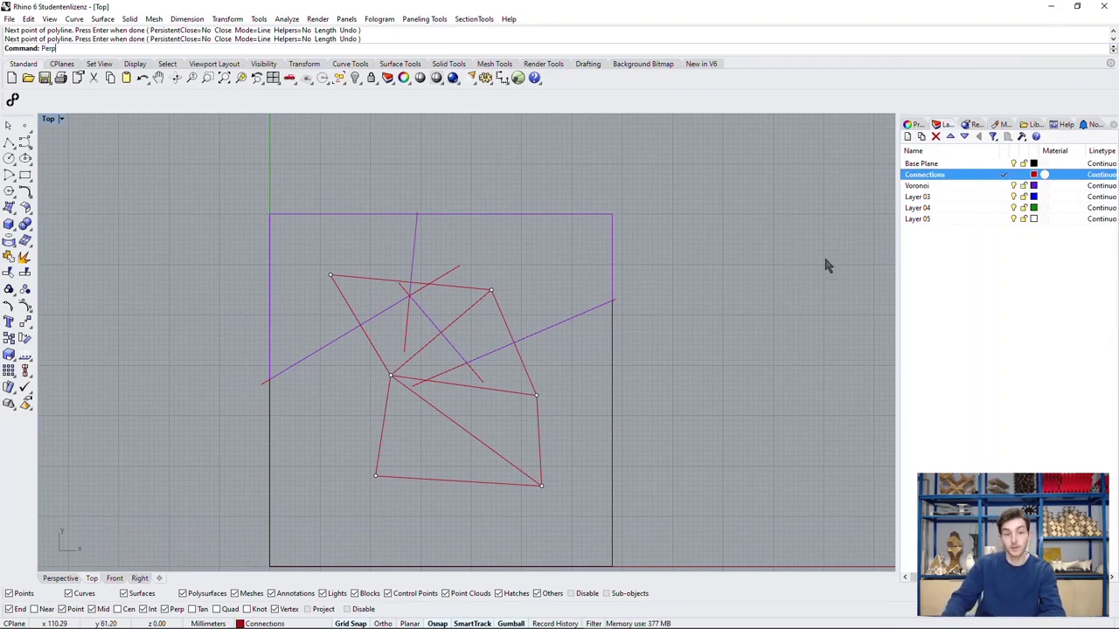
text(line)
key(Return)
text(b)
key(Return)
text(o)
key(Return)
scroll(516, 418, up, 2)
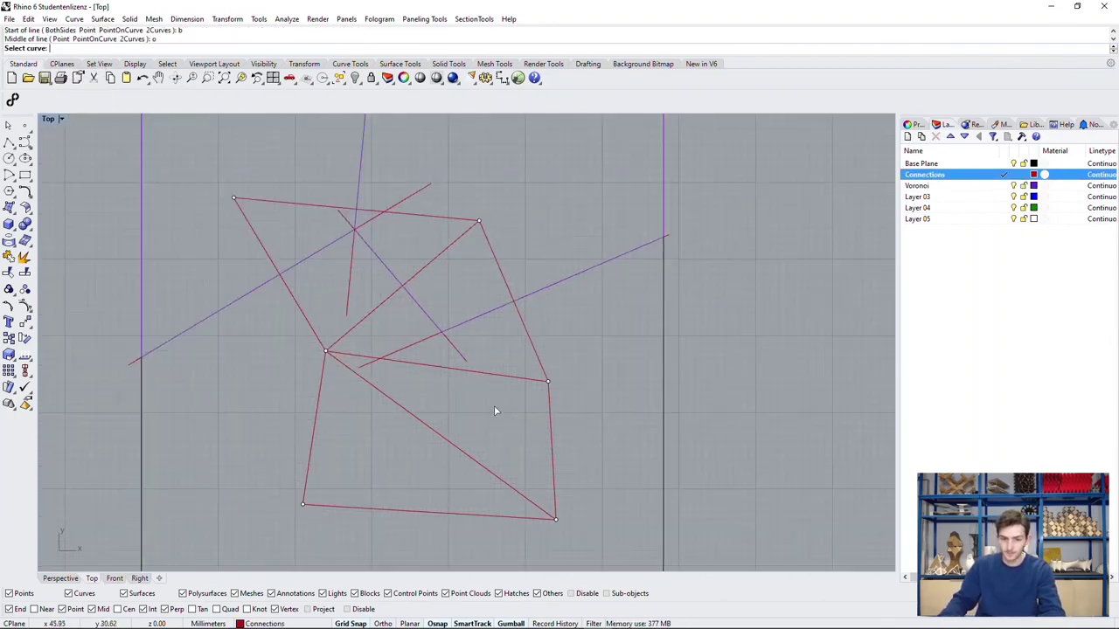
click(444, 368)
click(437, 367)
click(451, 260)
key(Return)
Step: Draw a second bisector through the lower-right edge's midpoint, then make Voronoi current
text(o)
key(Return)
click(553, 429)
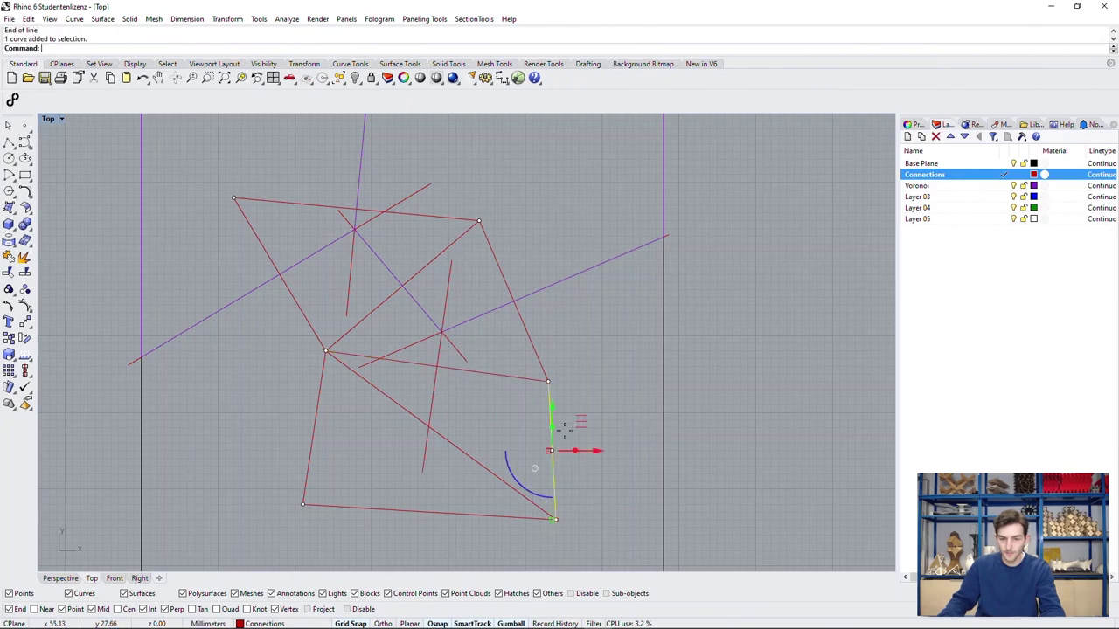
click(552, 452)
click(422, 457)
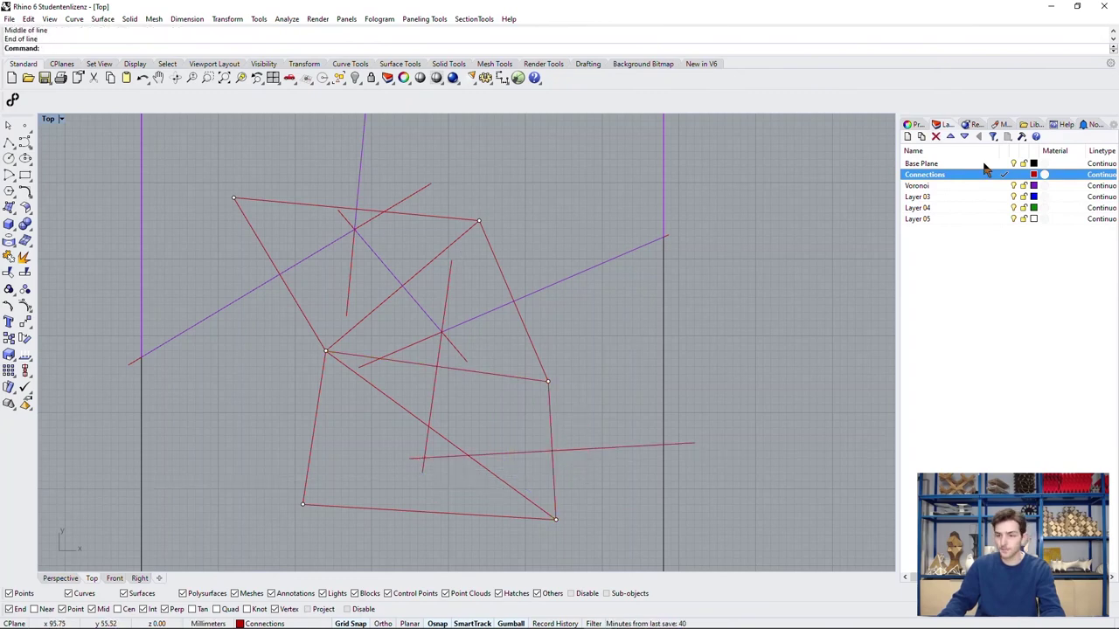
click(918, 186)
click(9, 141)
Step: Outline the right cell in purple from the right edge through the bisector intersections
click(664, 237)
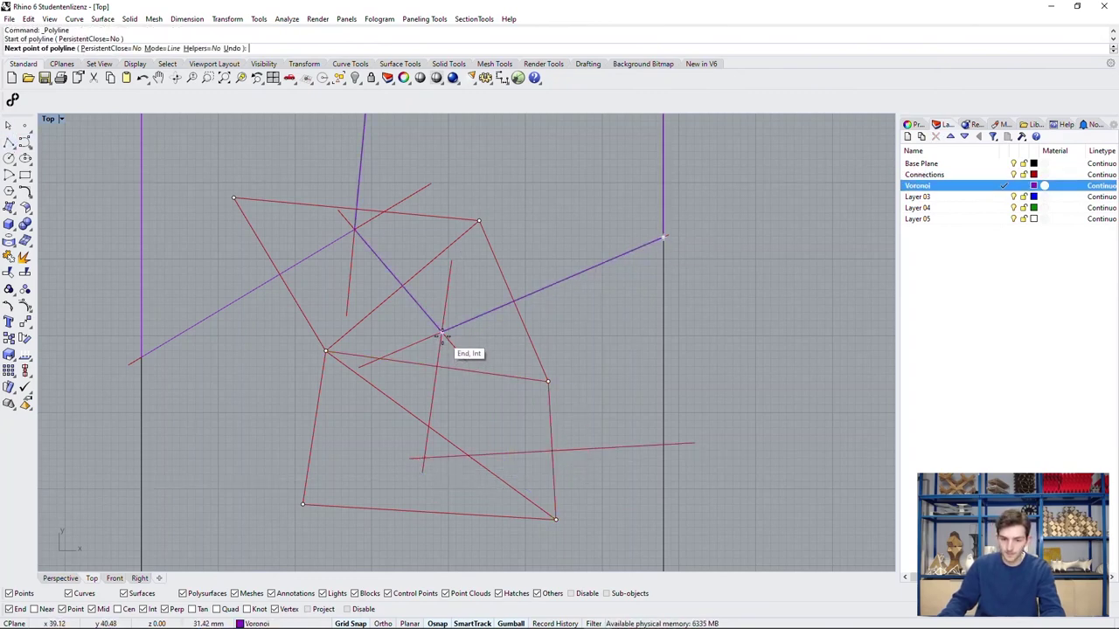
click(442, 332)
click(424, 457)
click(667, 445)
key(Return)
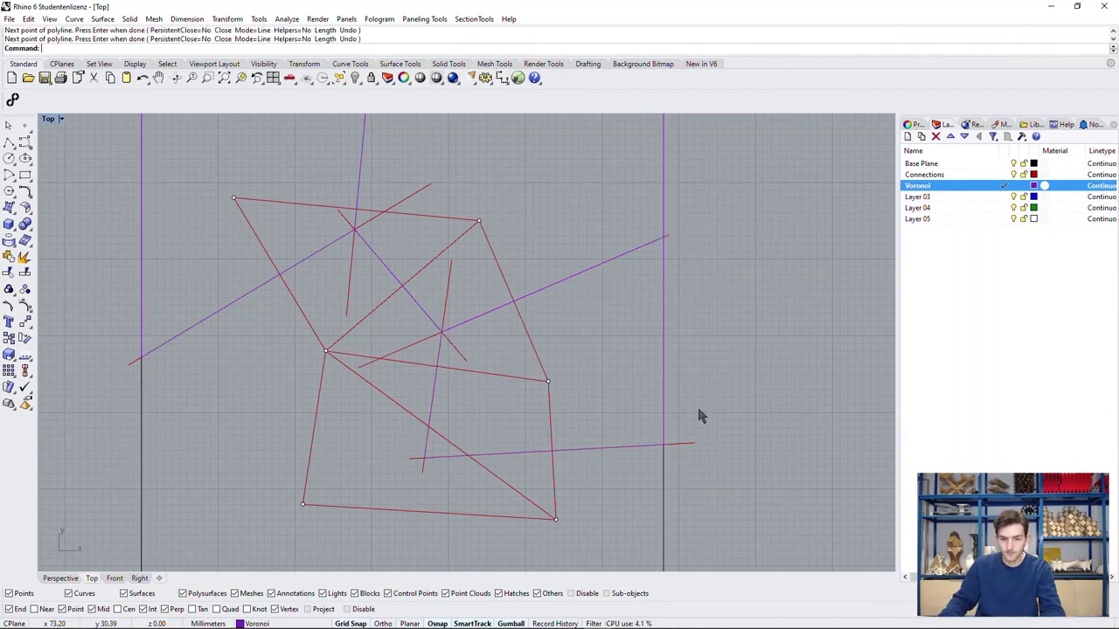
right_drag(697, 404, 719, 342)
Step: Add a BothSides bisector centred on the lower-left edge's midpoint
text(b)
key(Return)
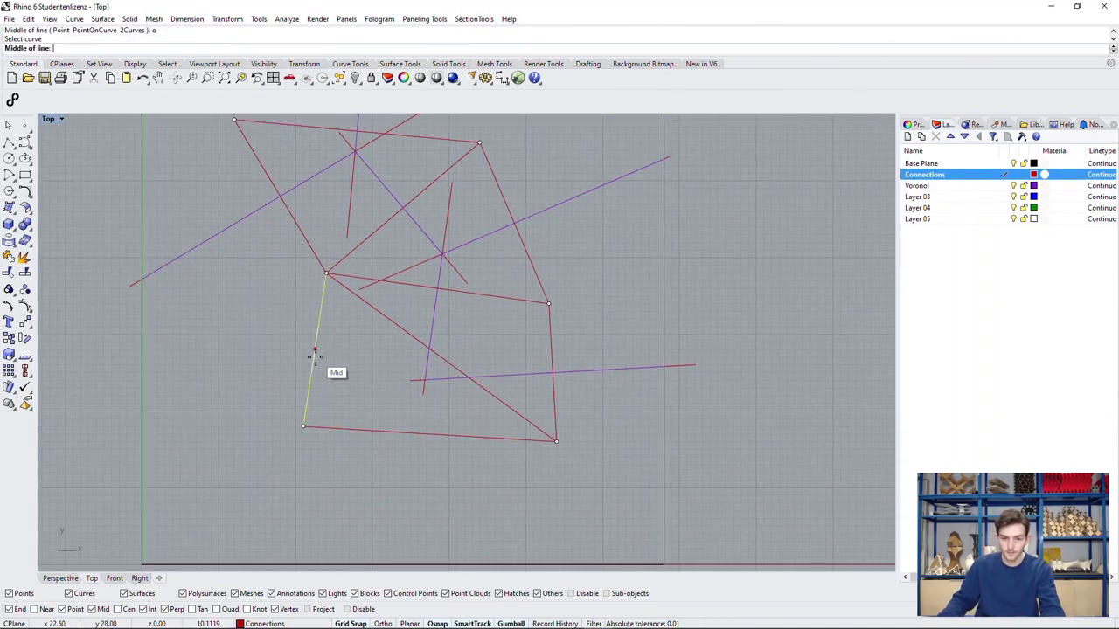
click(314, 350)
click(327, 275)
click(476, 387)
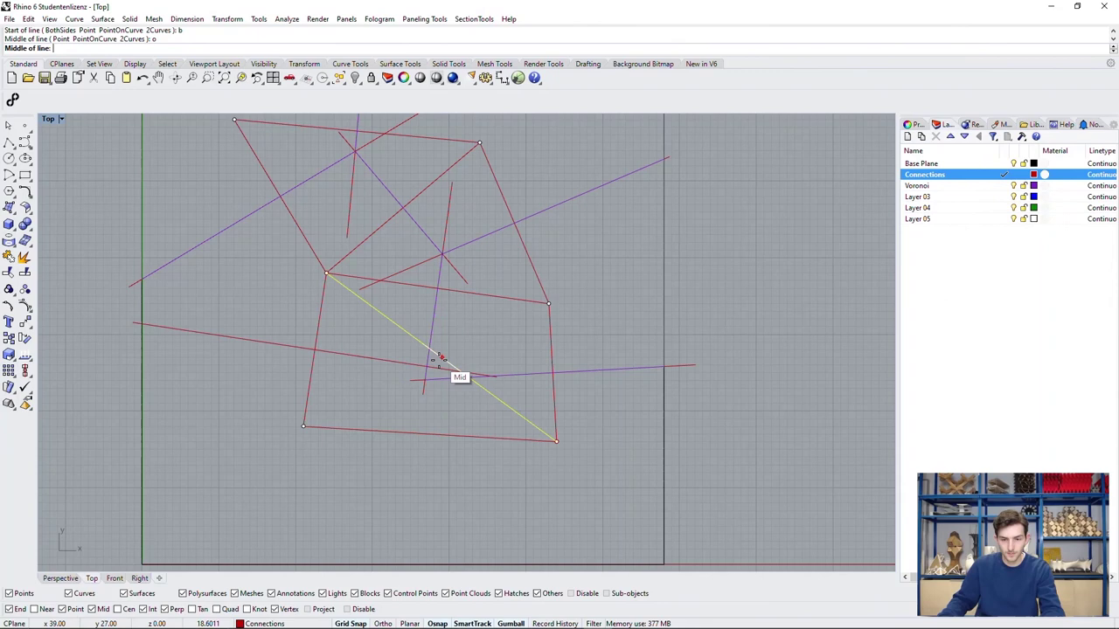
key(Escape)
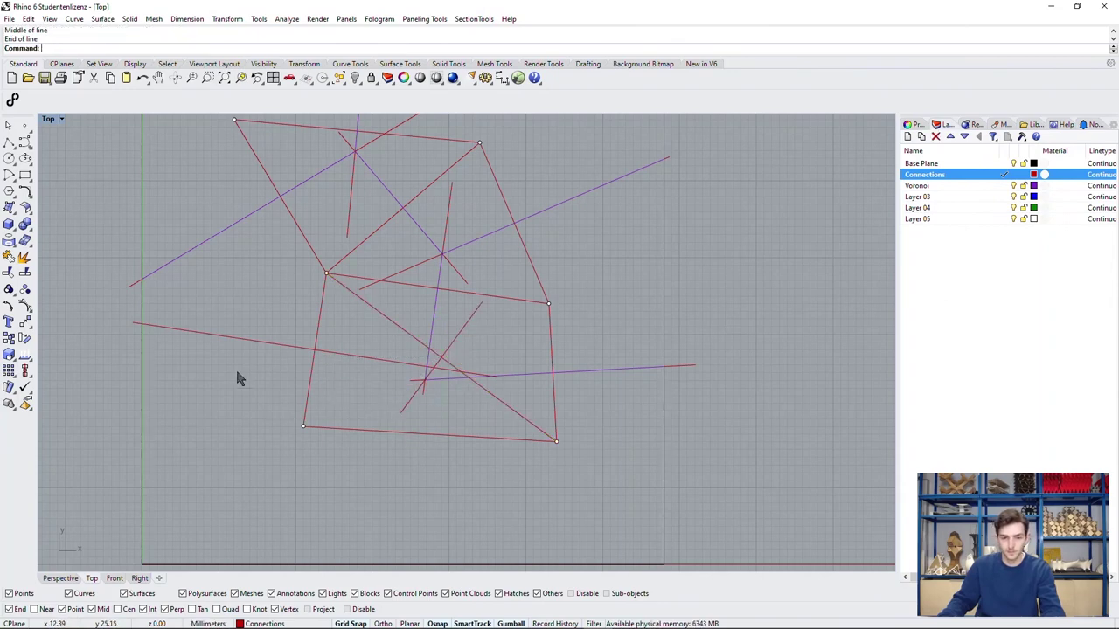
Step: On the Voronoi layer, trace a closed central cell outline through the bisector intersections
double_click(962, 185)
click(11, 142)
click(142, 278)
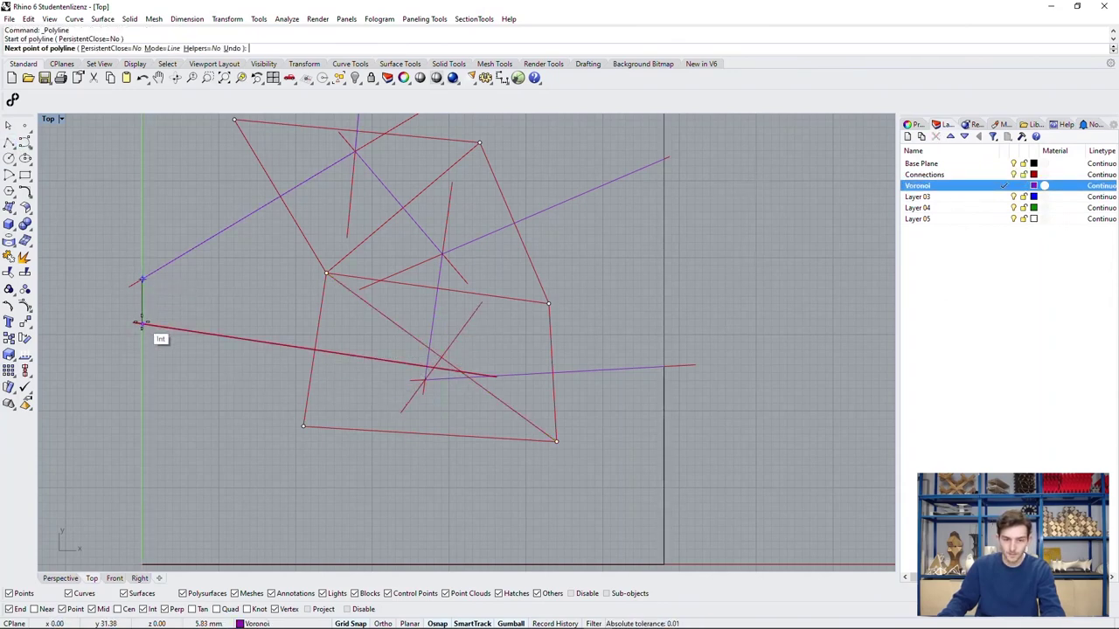
click(143, 325)
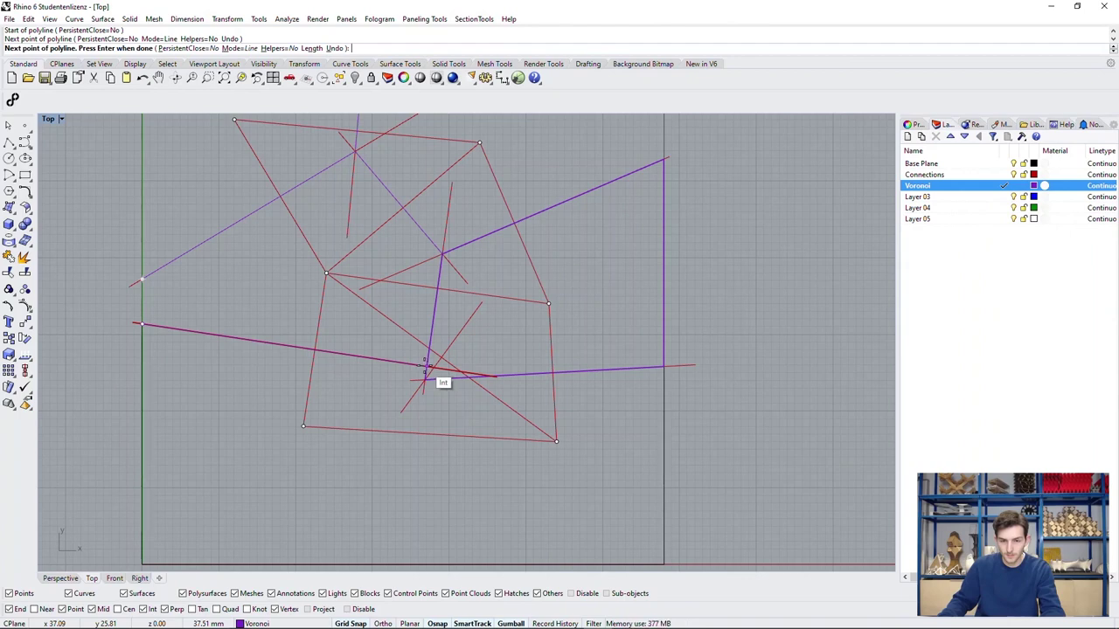
click(426, 367)
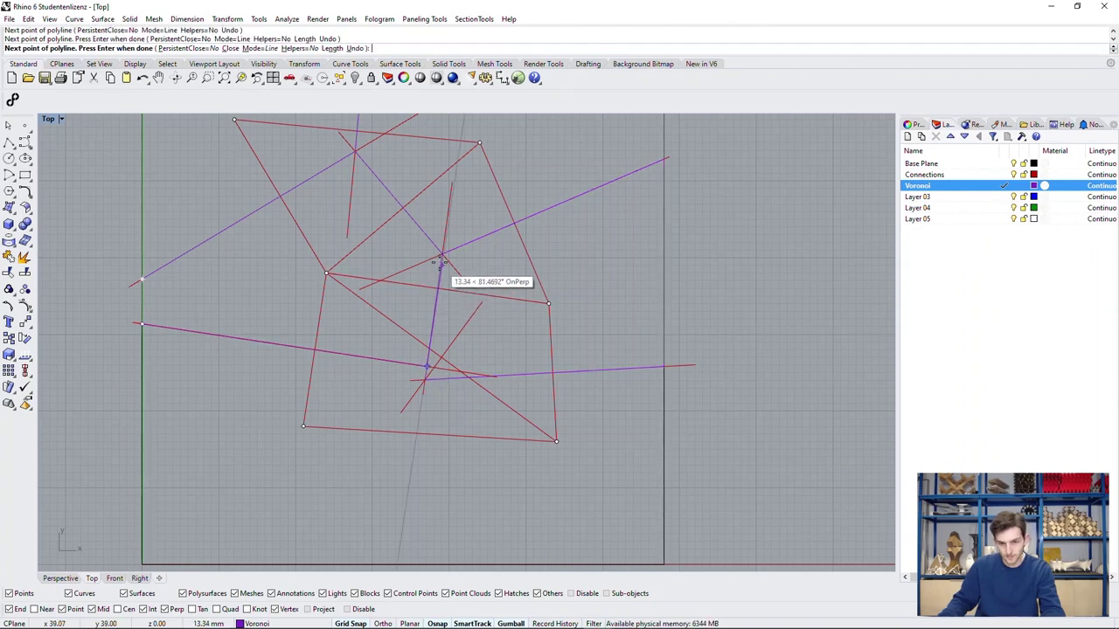
click(444, 254)
click(355, 151)
click(137, 281)
click(145, 306)
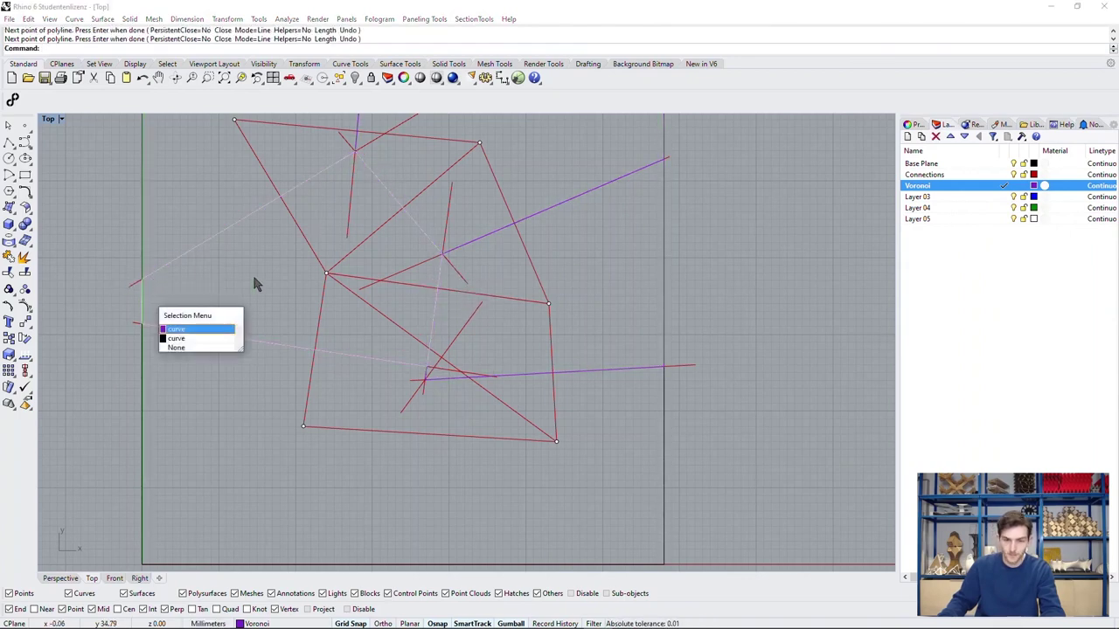
key(Escape)
Step: On the Connections layer, add a bisector through the bottom connection edge's midpoint
double_click(962, 175)
click(425, 432)
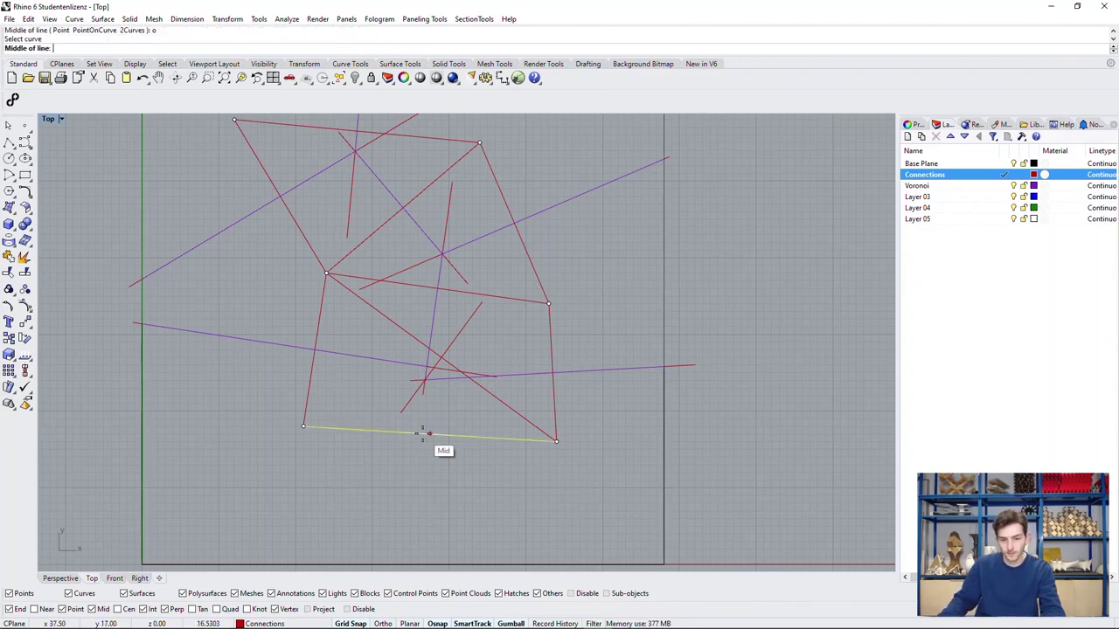
click(429, 434)
key(Down)
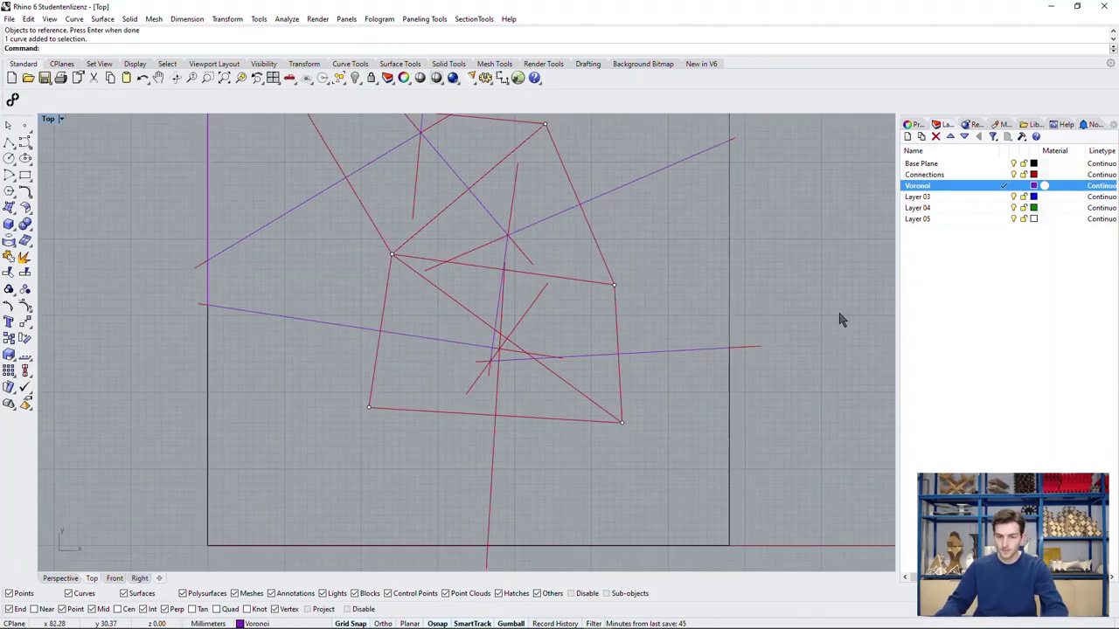
Step: Outline the lower-left cell via the bottom edge, lower-left corner and left edge
click(24, 147)
scroll(445, 342, up, 3)
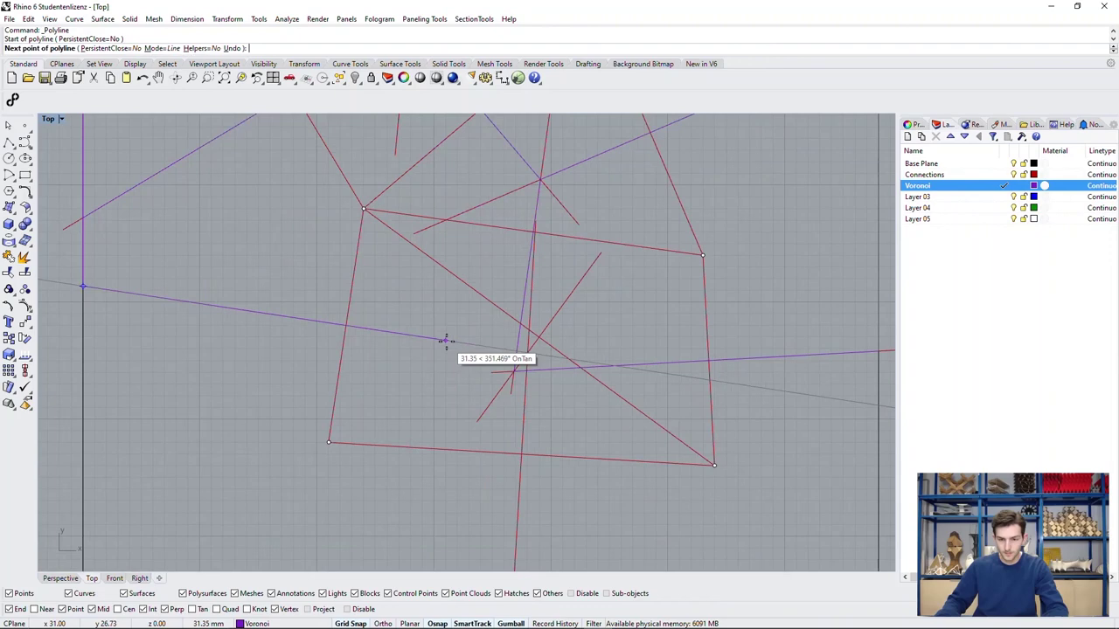
click(519, 349)
scroll(525, 367, up, 3)
scroll(525, 385, down, 4)
click(522, 381)
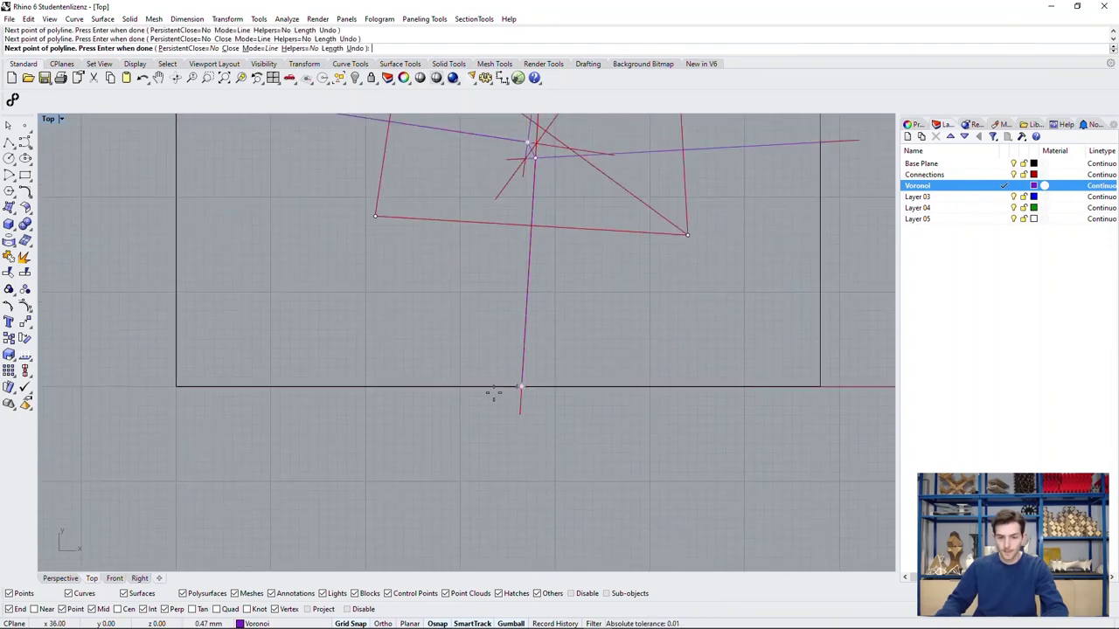
right_drag(489, 392, 524, 474)
click(210, 462)
click(210, 166)
key(Return)
scroll(260, 295, down, 3)
key(Return)
Step: Draw a purple segment along the bottom edge to the bottom-right corner and select the overlapping red curve
click(324, 430)
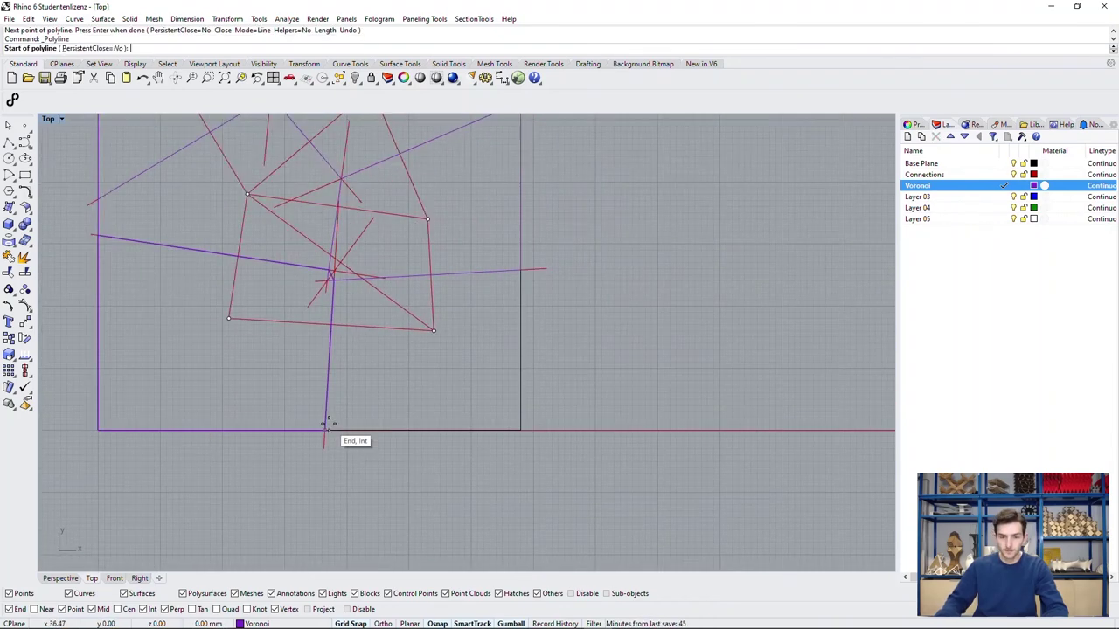
click(521, 431)
scroll(519, 278, up, 3)
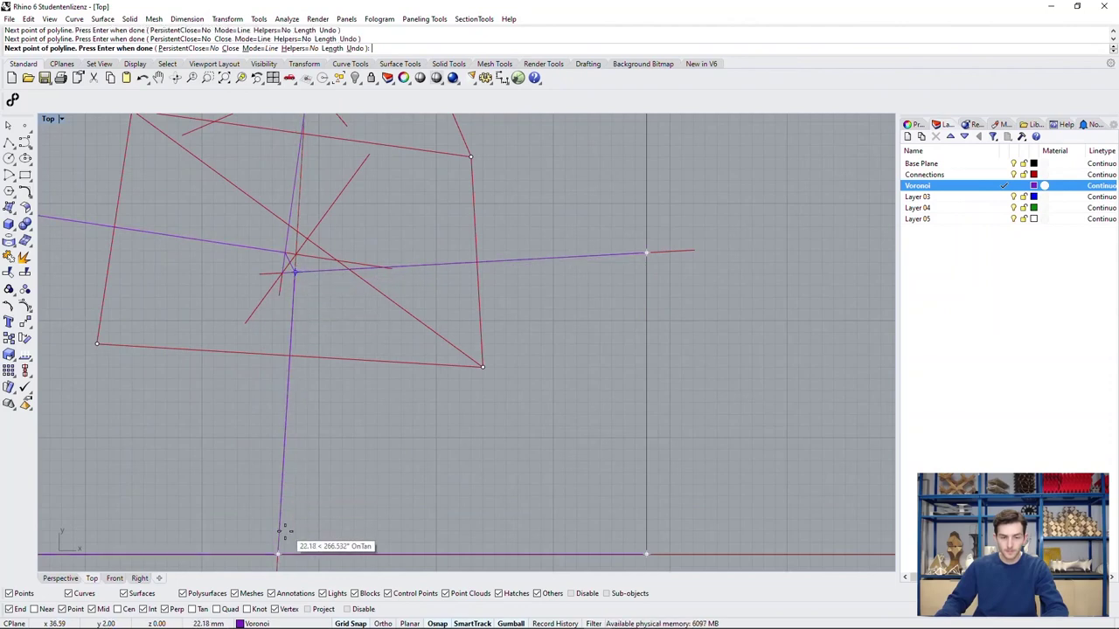
click(488, 377)
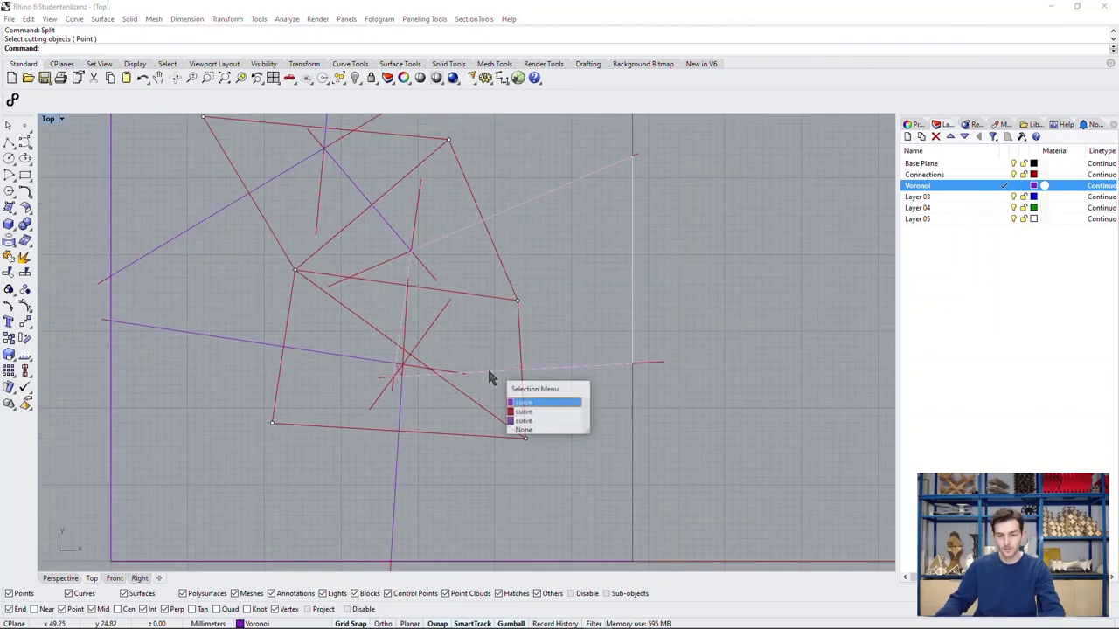
click(491, 378)
click(497, 362)
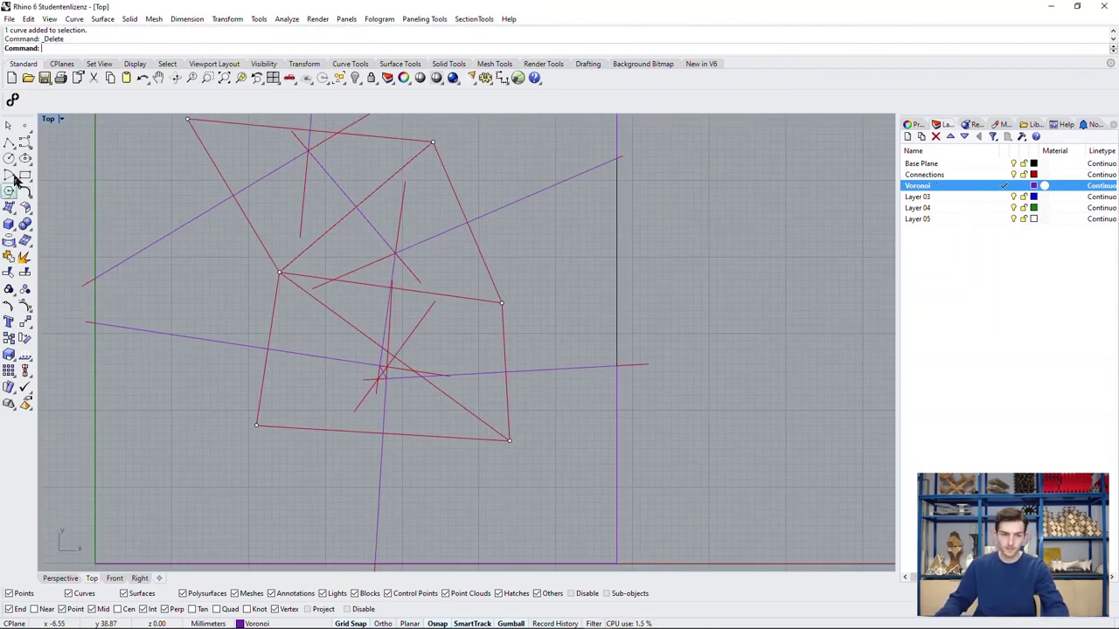
Step: Trace another cell outline from the bisector's top through its intersections to the right edge
click(9, 142)
click(617, 159)
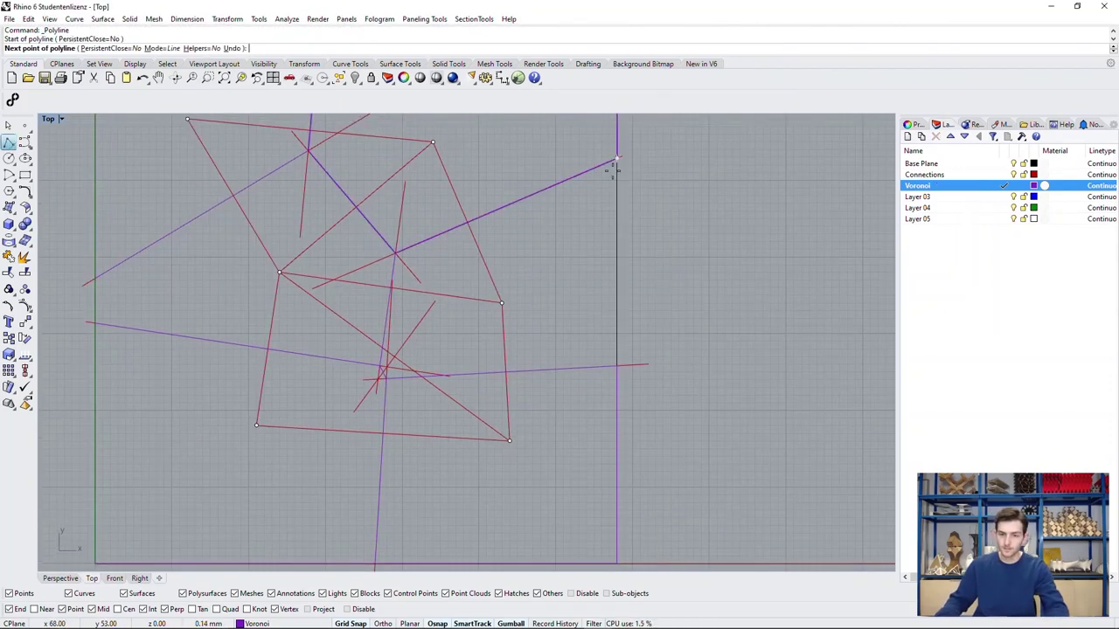
click(618, 367)
scroll(416, 378, up, 3)
click(345, 380)
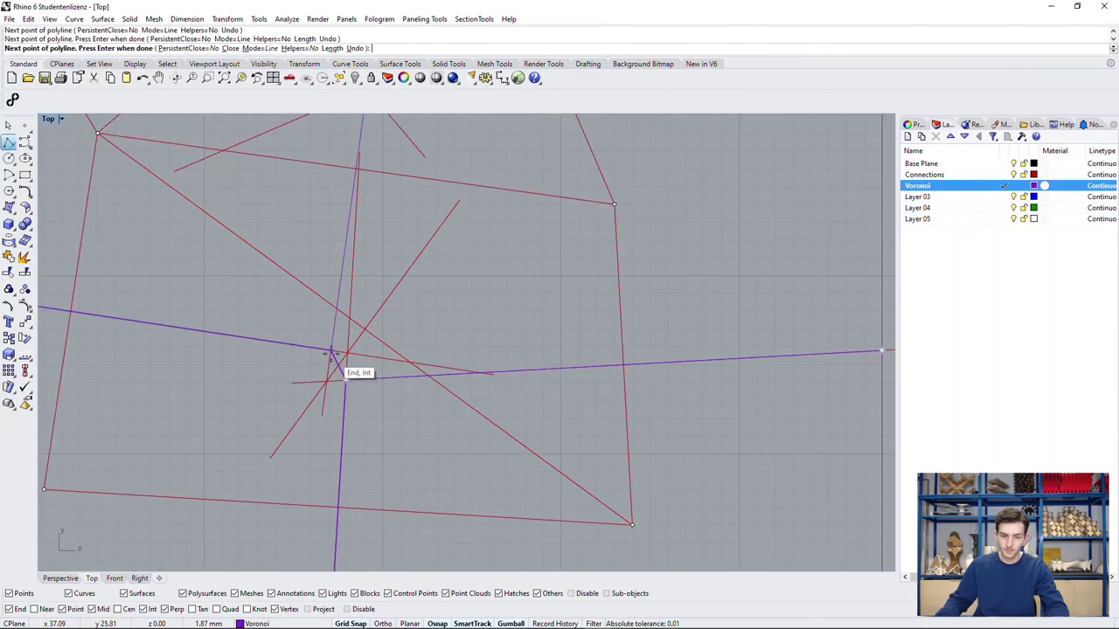
scroll(340, 384, down, 3)
click(354, 254)
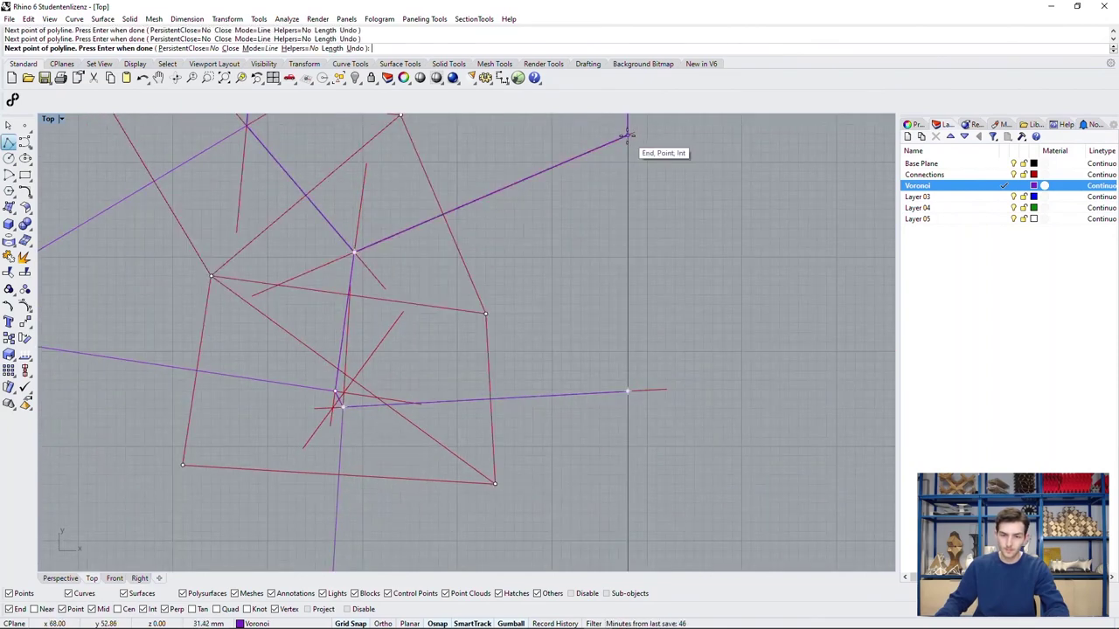
key(Return)
scroll(748, 331, down, 3)
right_drag(686, 327, 688, 340)
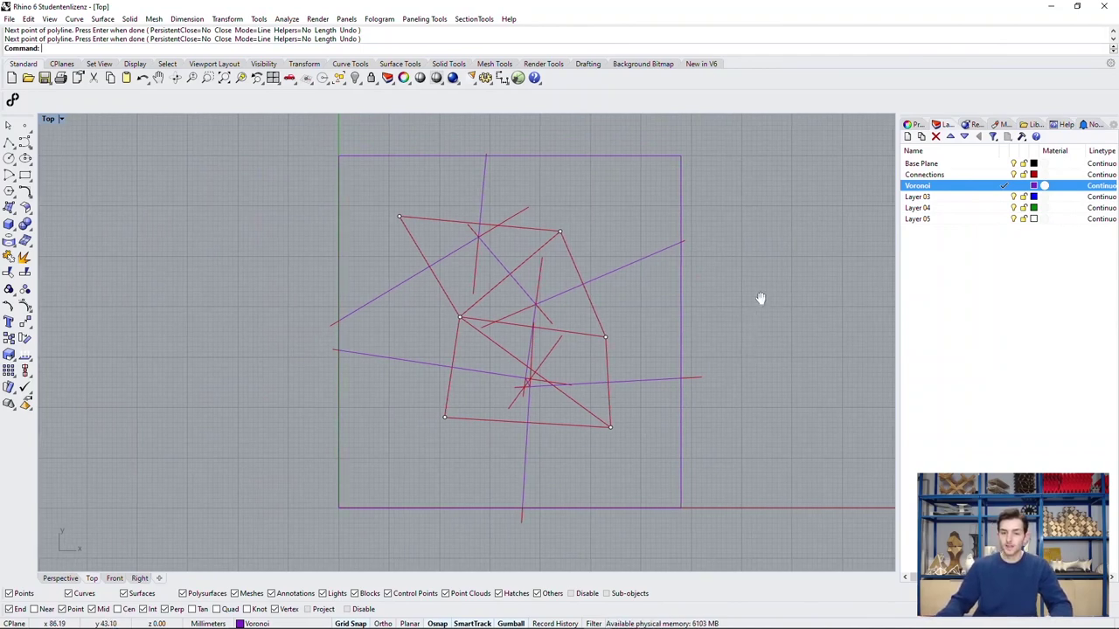
Step: Turn off the Connections layer's light bulb, hiding all red connection and bisector lines
right_drag(761, 300, 709, 303)
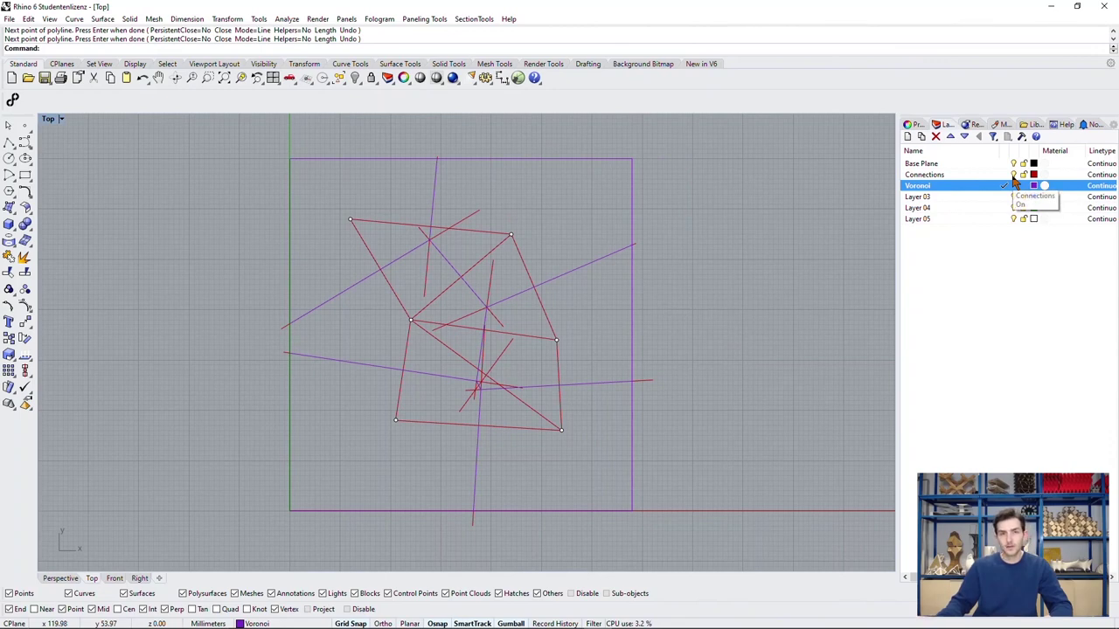
click(1014, 179)
right_drag(820, 271, 774, 286)
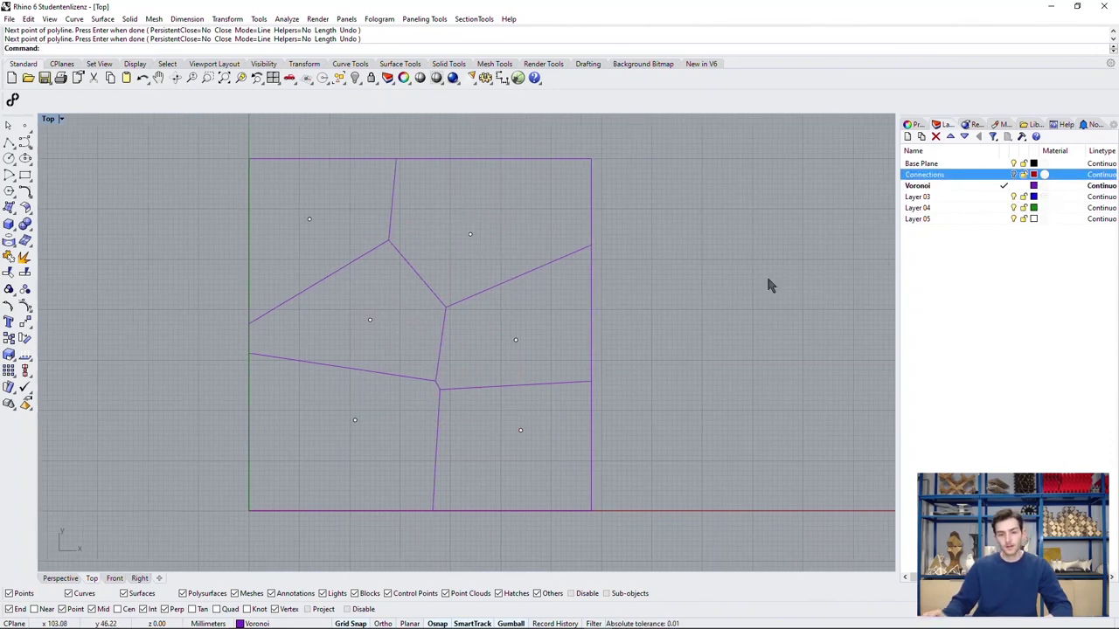